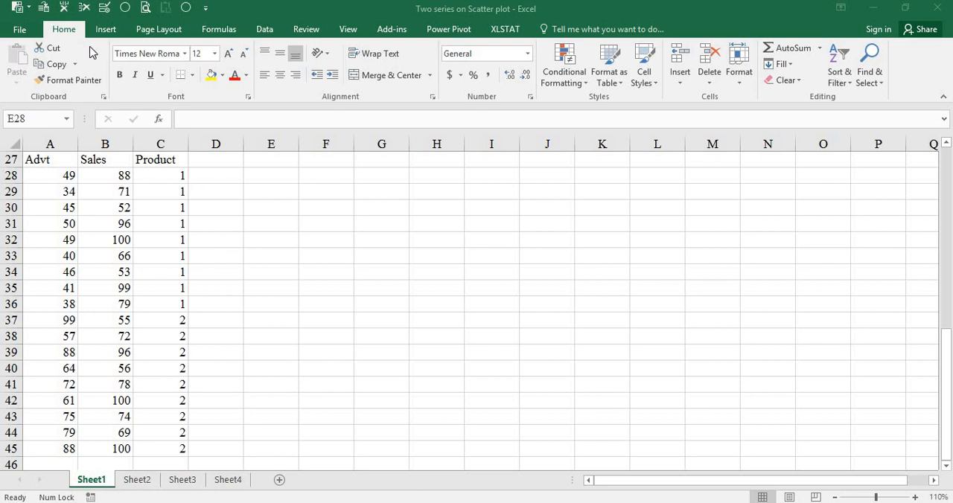
left_click(110, 32)
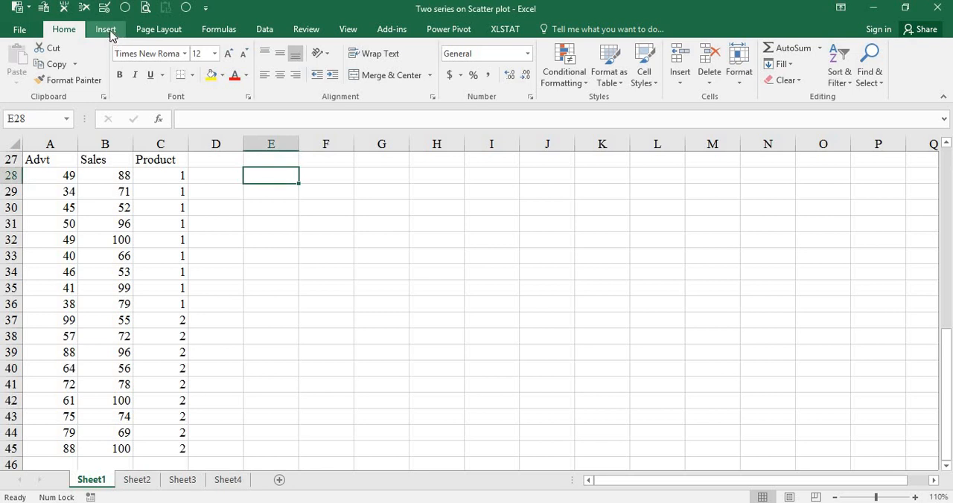
left_click(120, 32)
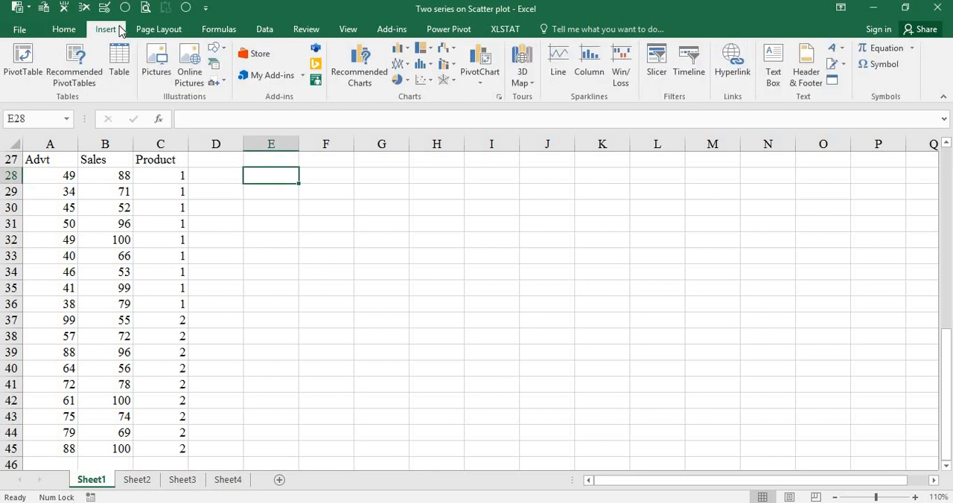
left_click(424, 80)
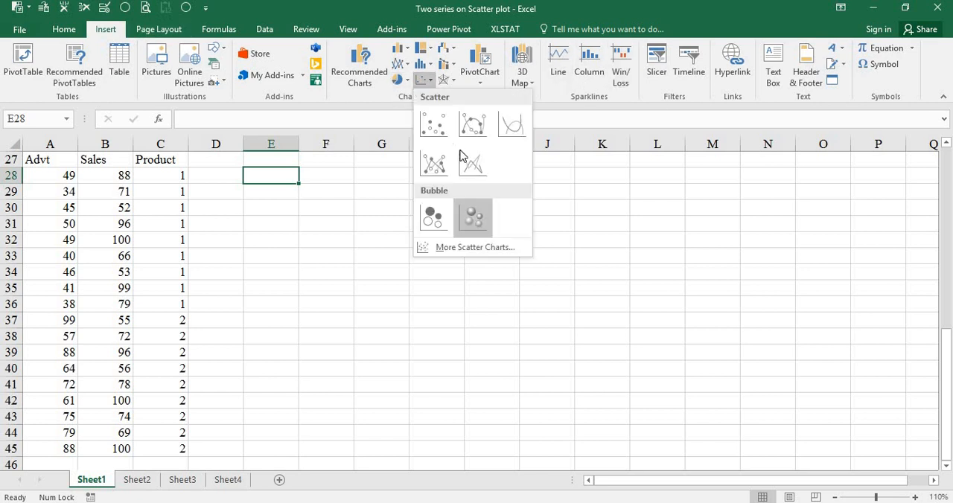
left_click(239, 199)
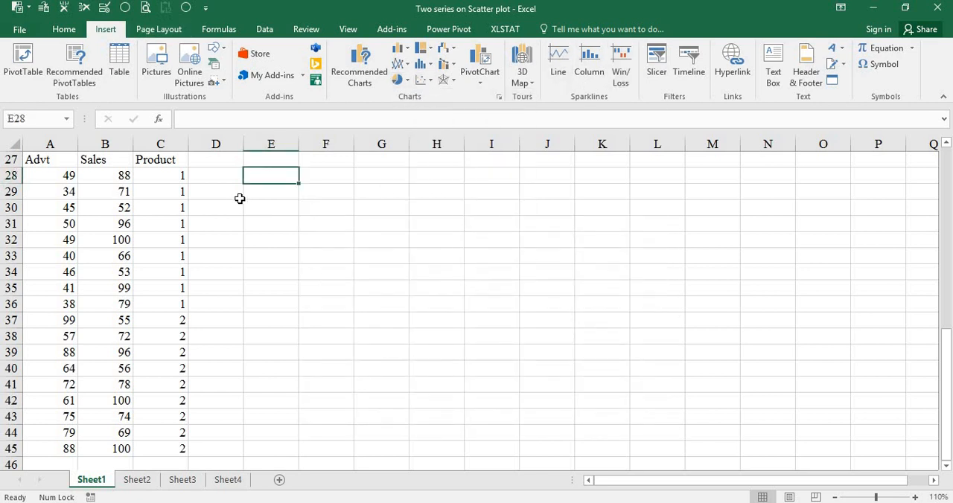
Insert a markers-only scatter chart from the Advt and Sales data in A27:B45 and remove its title
left_click_drag(45, 161, 101, 448)
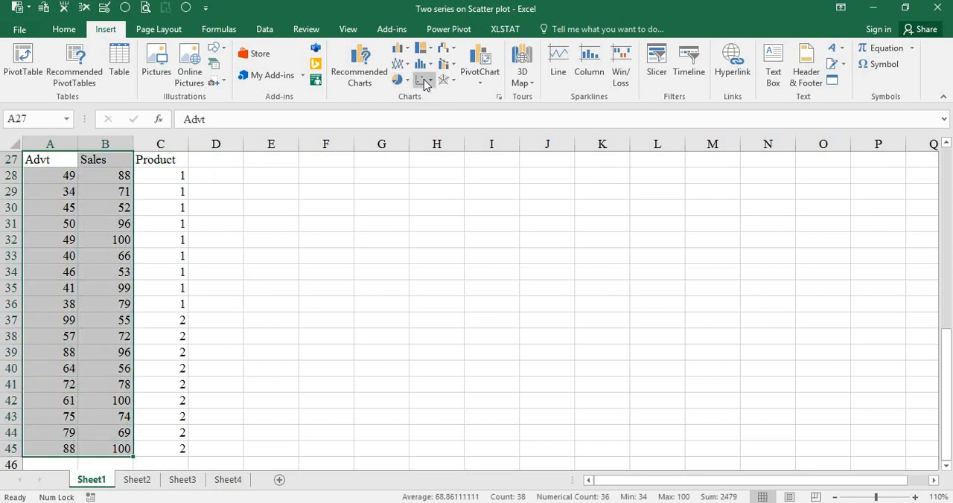
left_click(424, 79)
left_click(446, 133)
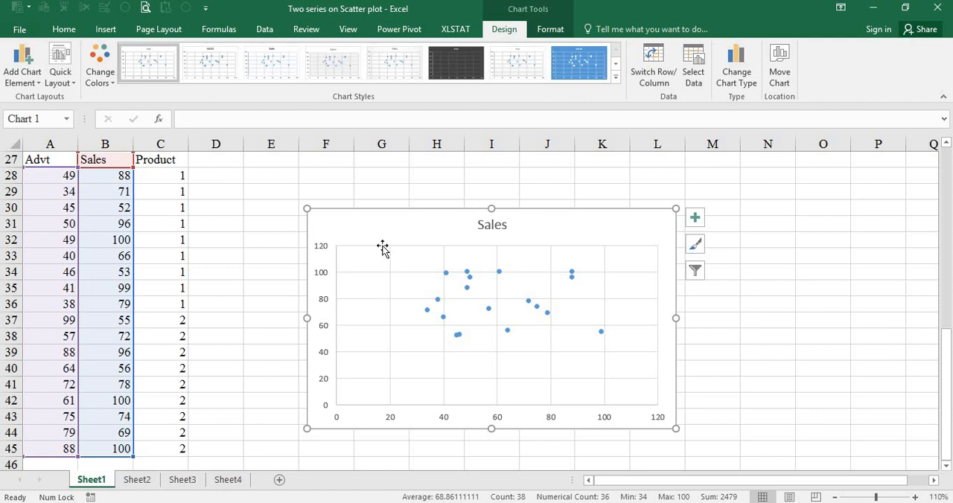
left_click(497, 232)
key("Delete")
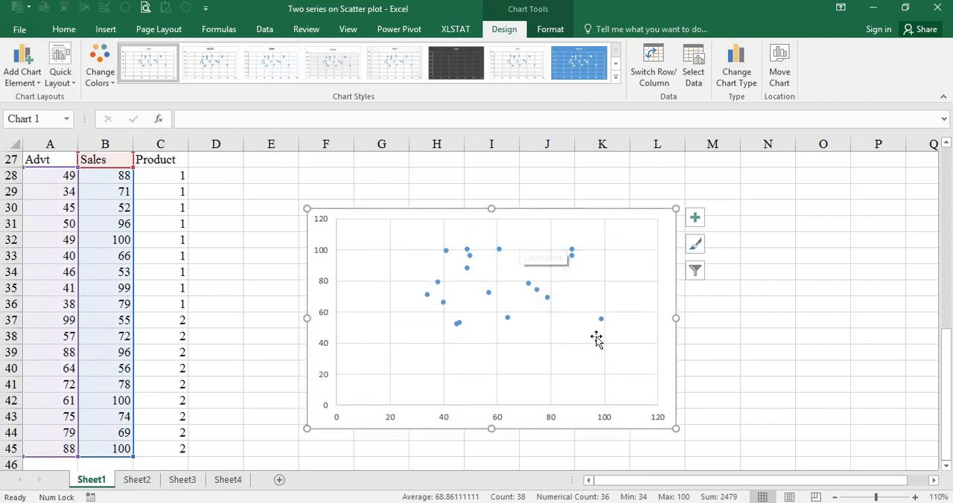
Delete the single-series scatter chart from the sheet
left_click(445, 251)
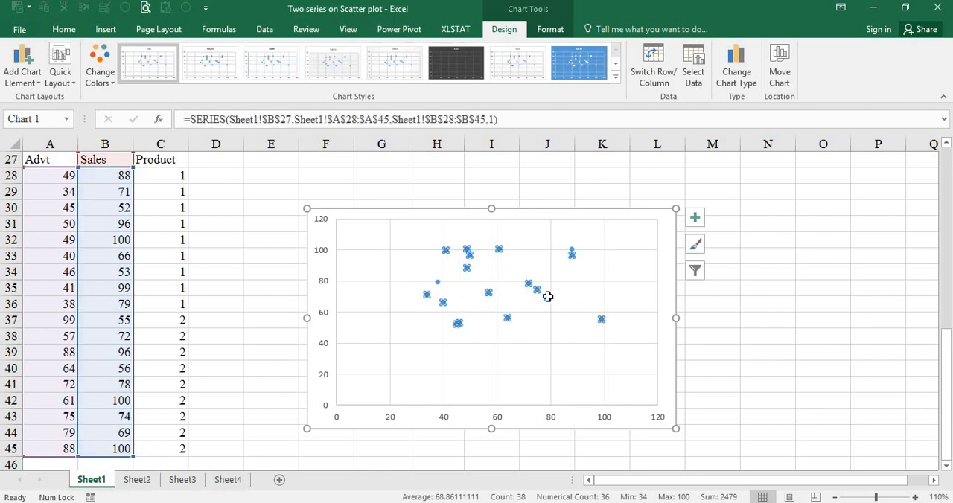
left_click(779, 349)
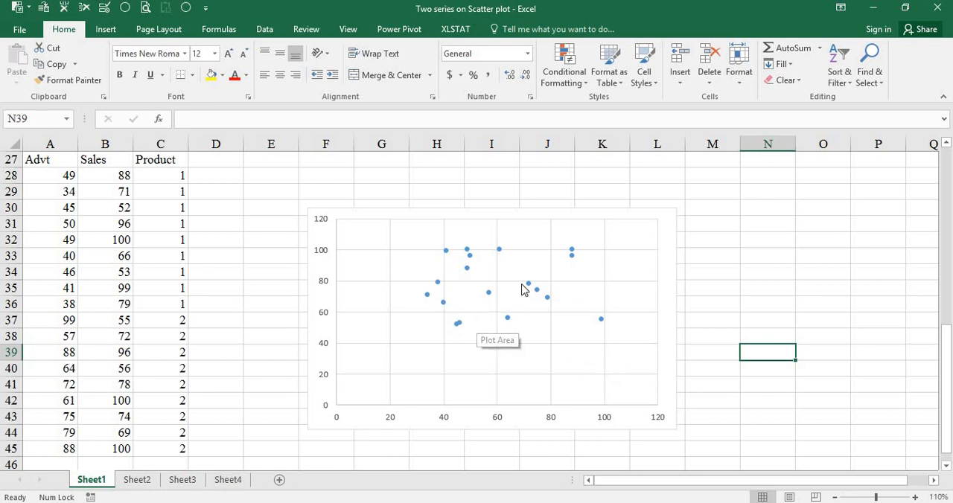
left_click(670, 261)
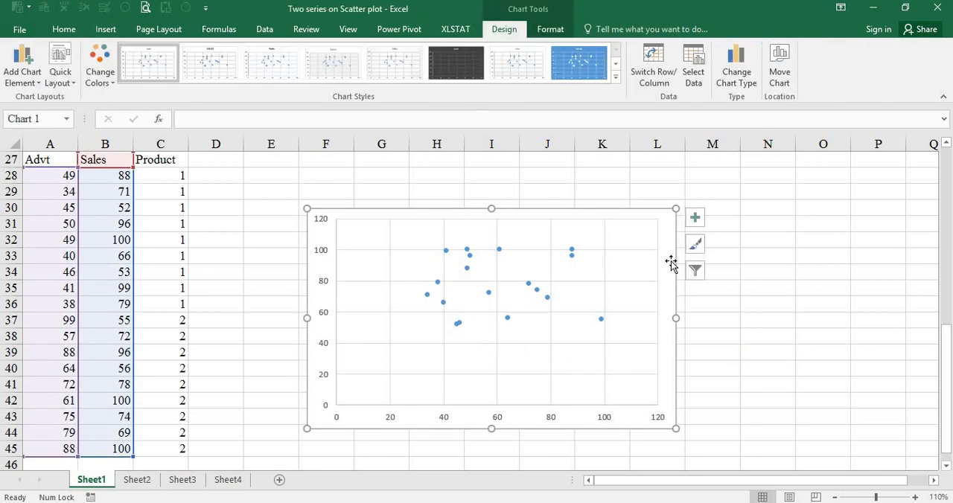
key("Delete")
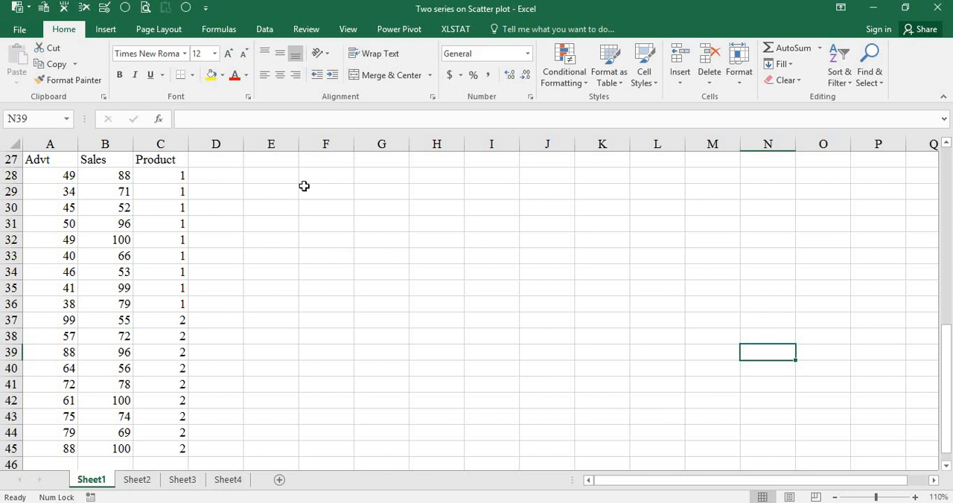
Insert an empty markers-only scatter chart, starting from a blank cell away from the data
left_click(322, 256)
left_click(106, 29)
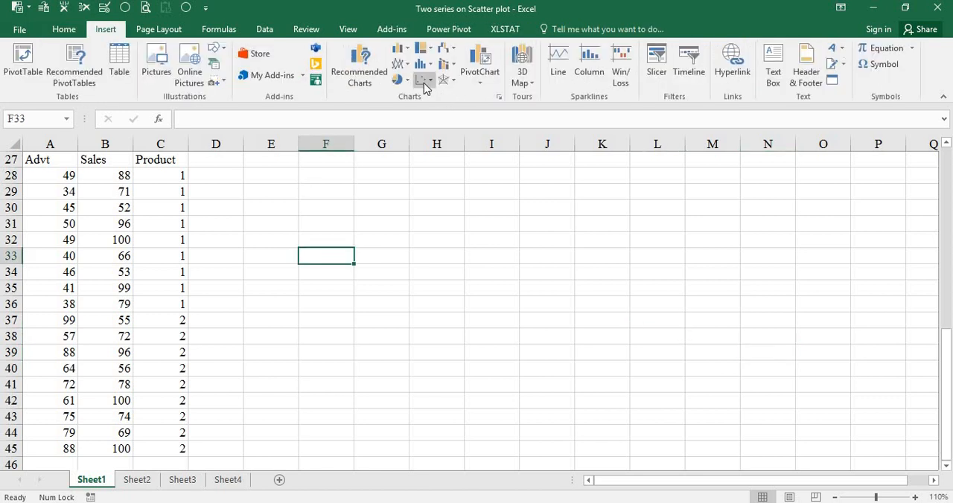
left_click(424, 83)
left_click(432, 126)
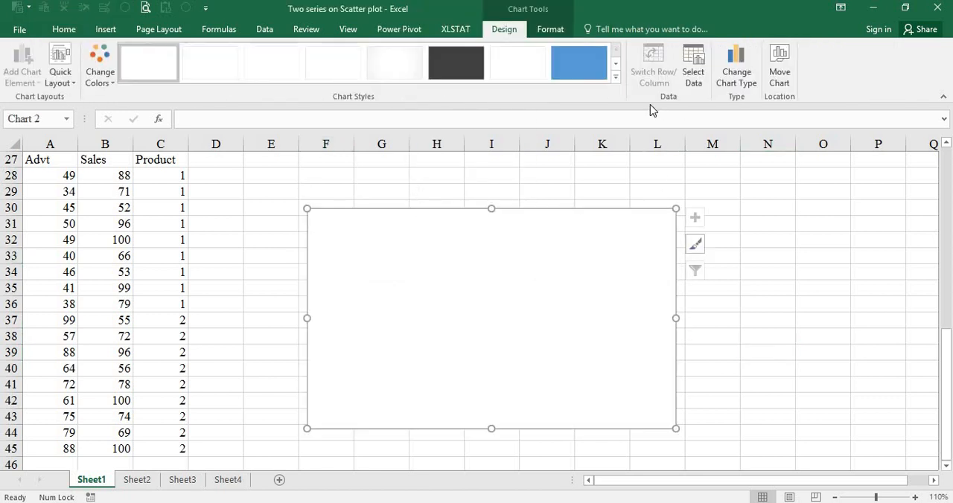
left_click(808, 258)
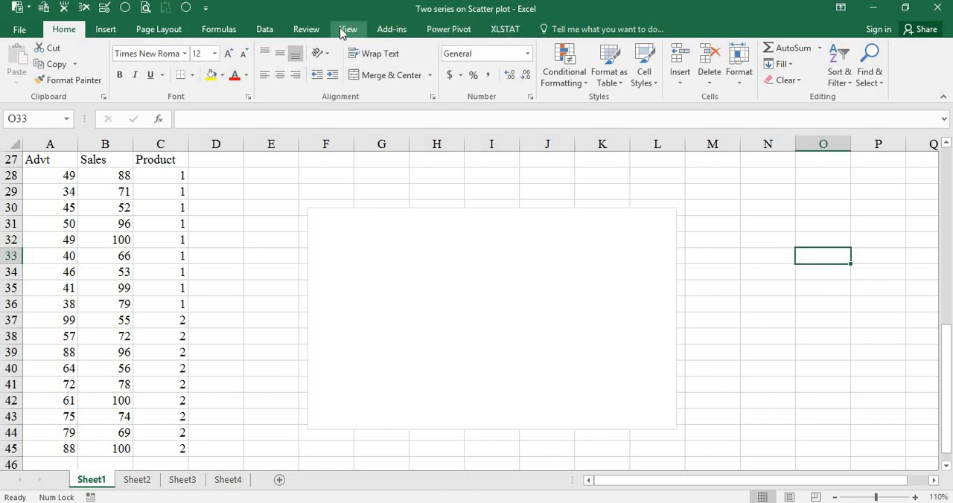
Add a product 1 data series to the empty chart with X values A28:A36 and Y values B28:B36
left_click(449, 246)
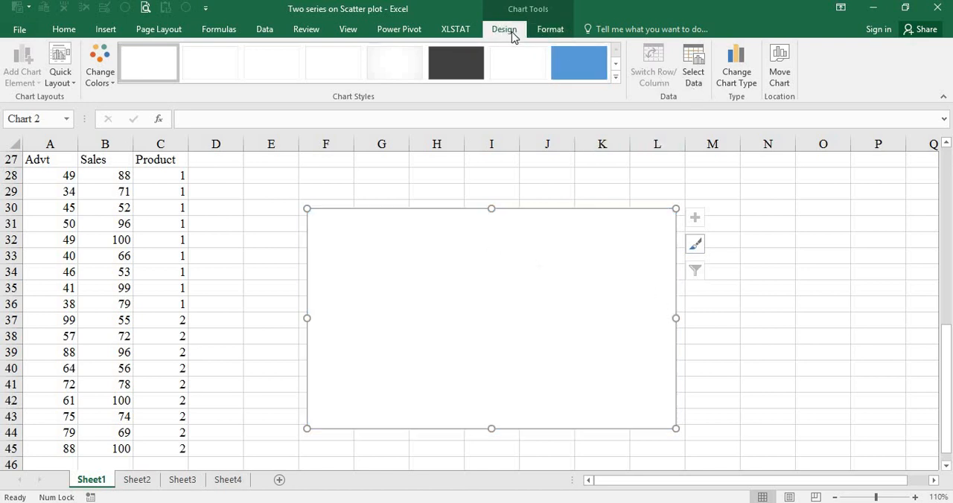
left_click(693, 77)
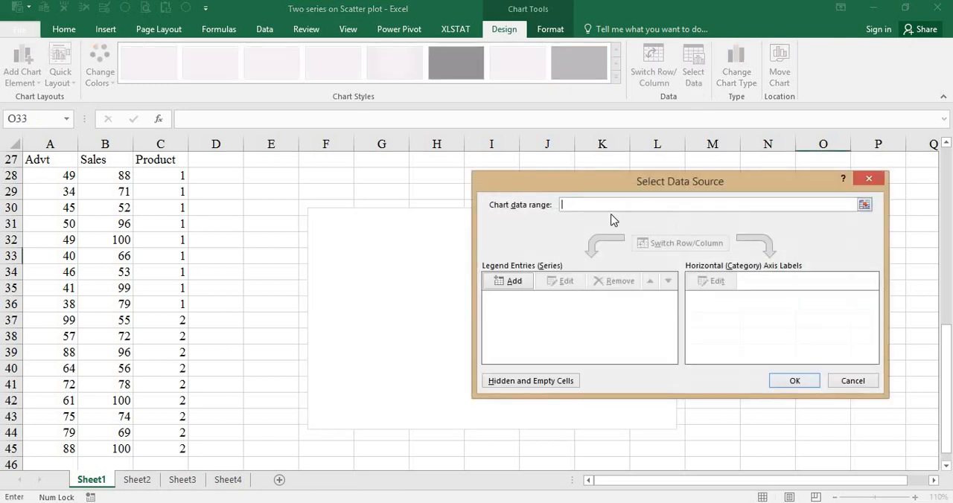
left_click(514, 281)
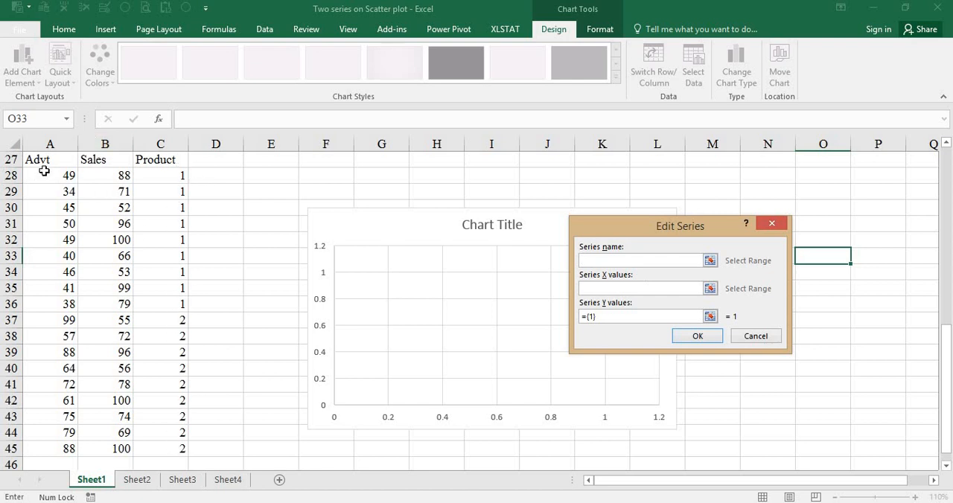
left_click(605, 291)
left_click_drag(45, 174, 52, 303)
left_click(641, 318)
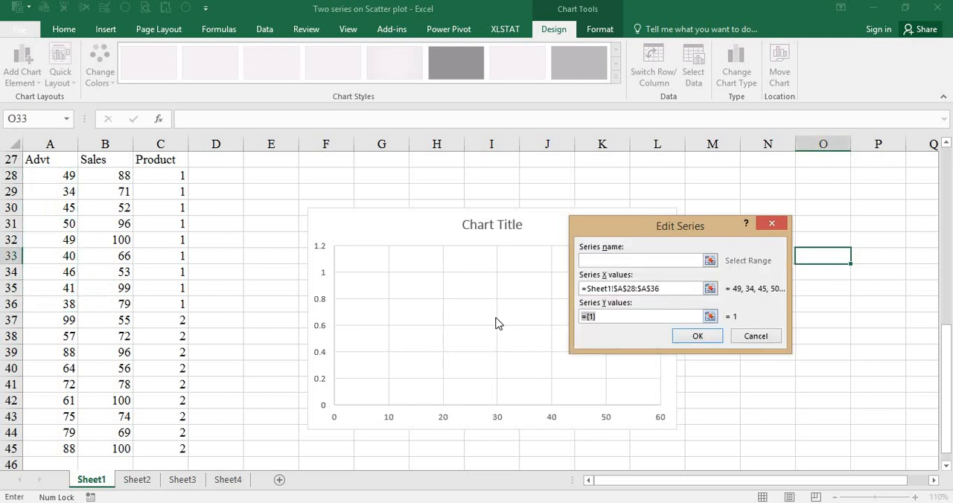
key("BackSpace")
left_click_drag(105, 175, 116, 305)
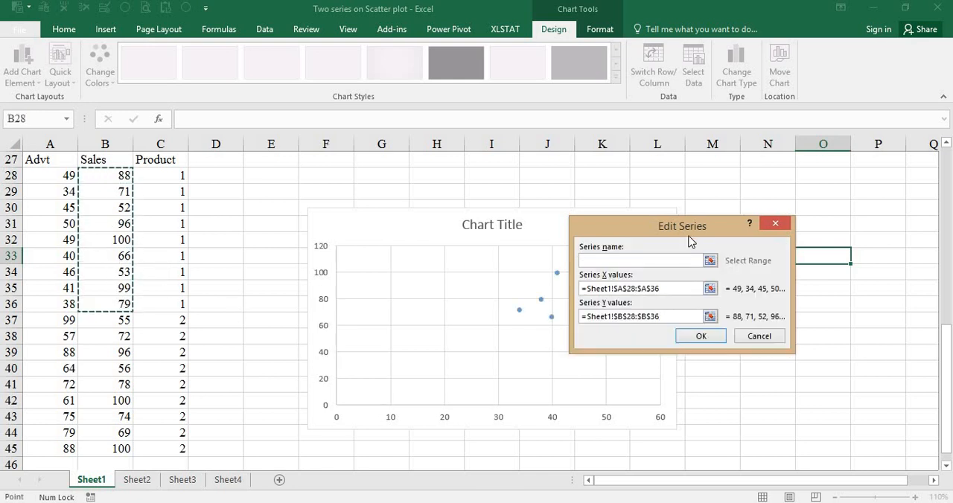
left_click_drag(684, 231, 775, 162)
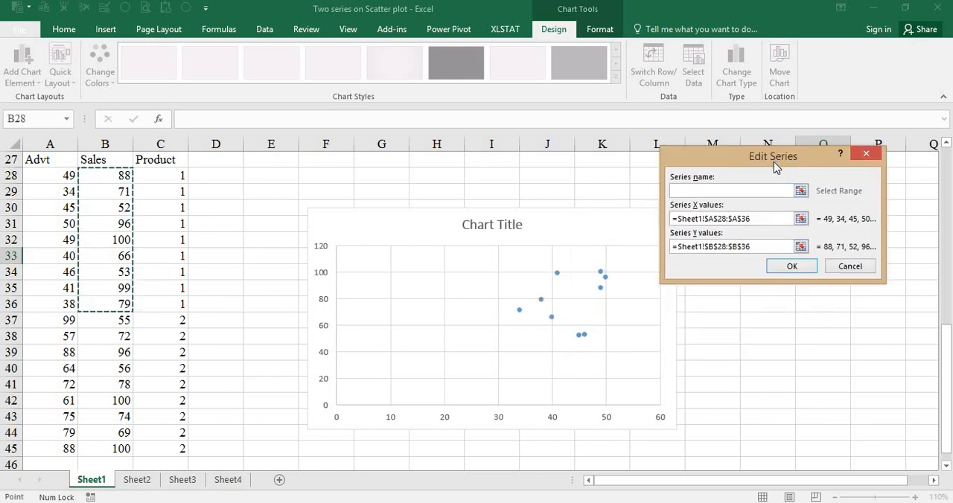
left_click(791, 266)
Add a product 2 series with X values A37:A45 and Y values B37:B45, and delete the chart title
left_click(513, 282)
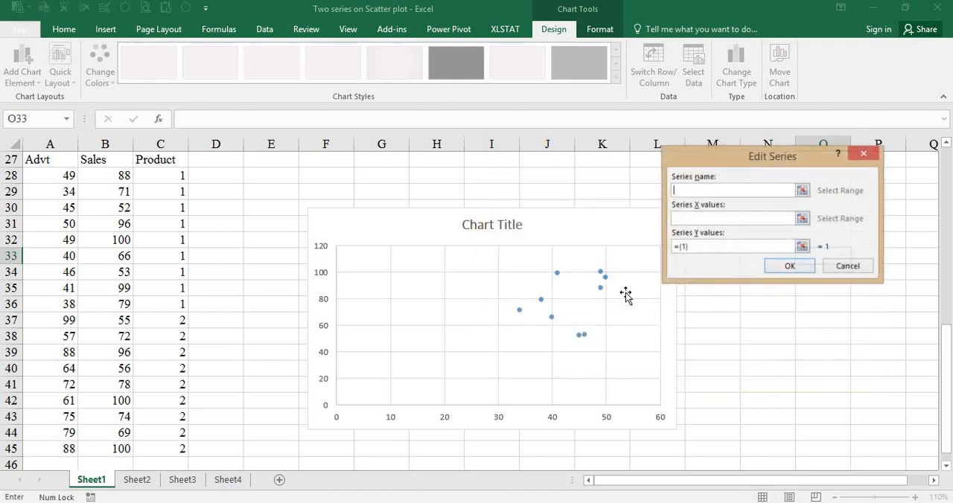
left_click(740, 221)
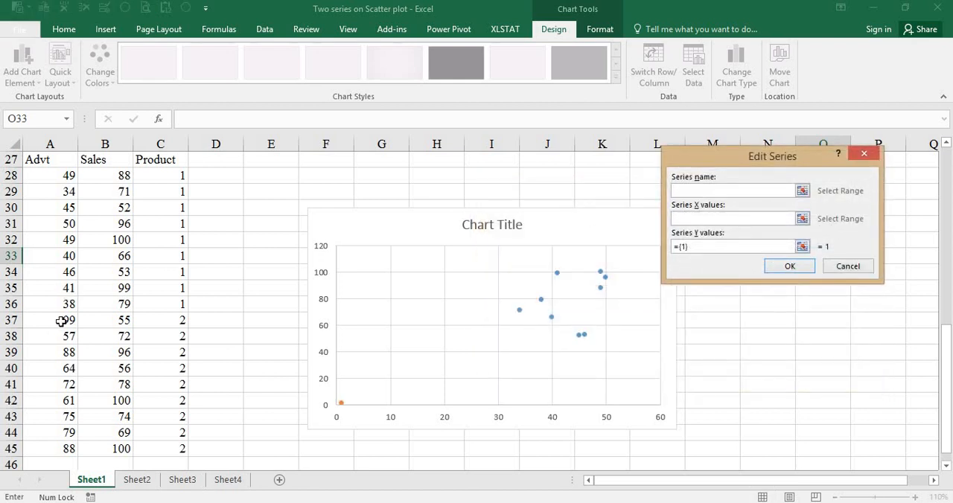
left_click_drag(62, 320, 70, 448)
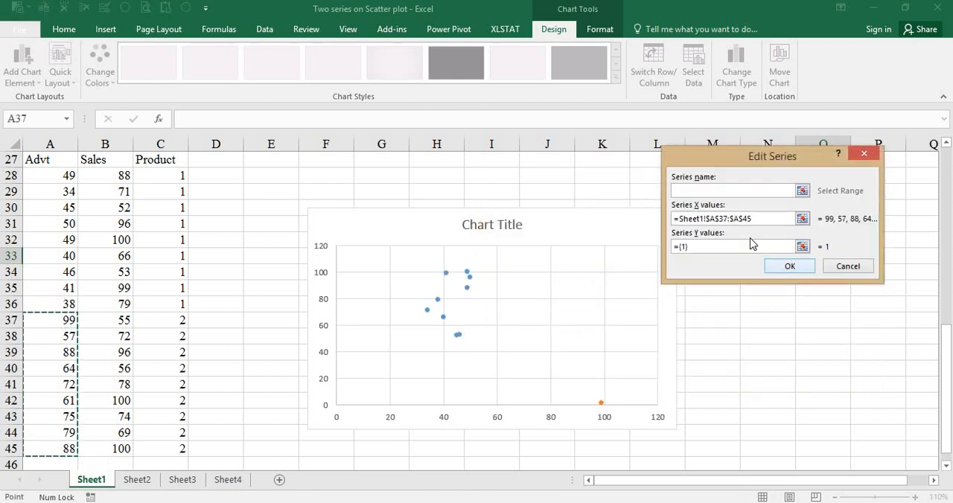
left_click(719, 248)
key("BackSpace")
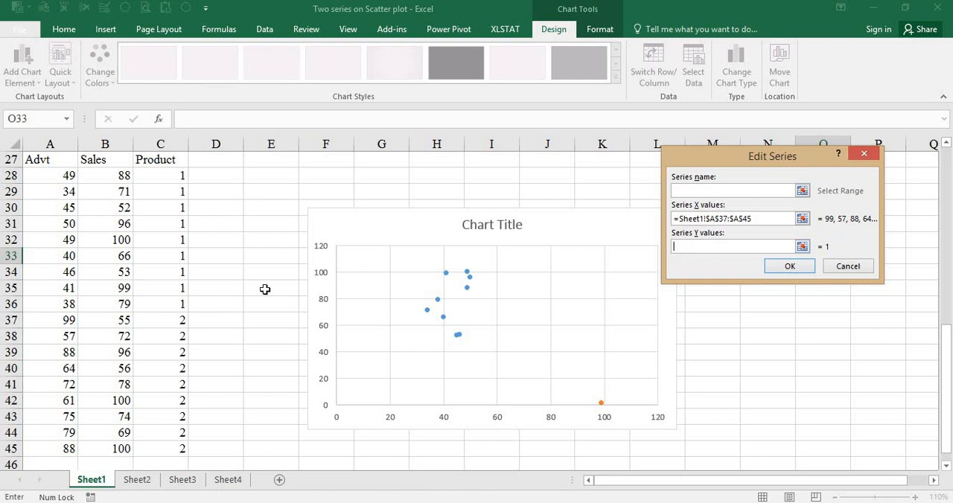
left_click_drag(114, 320, 121, 448)
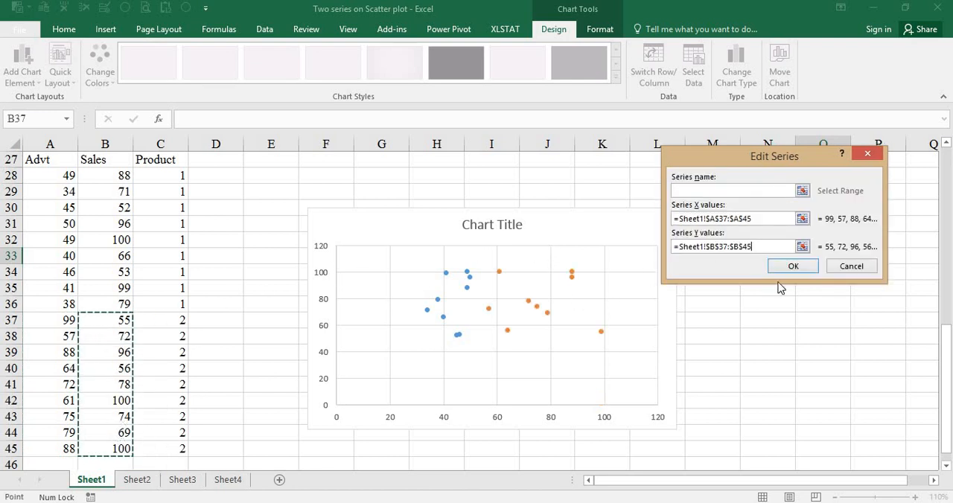
left_click(793, 267)
left_click(792, 378)
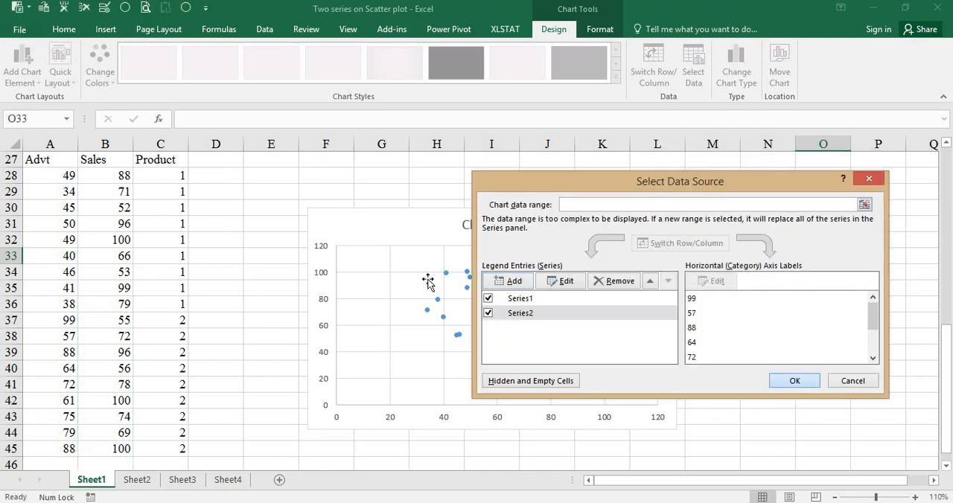
left_click(490, 230)
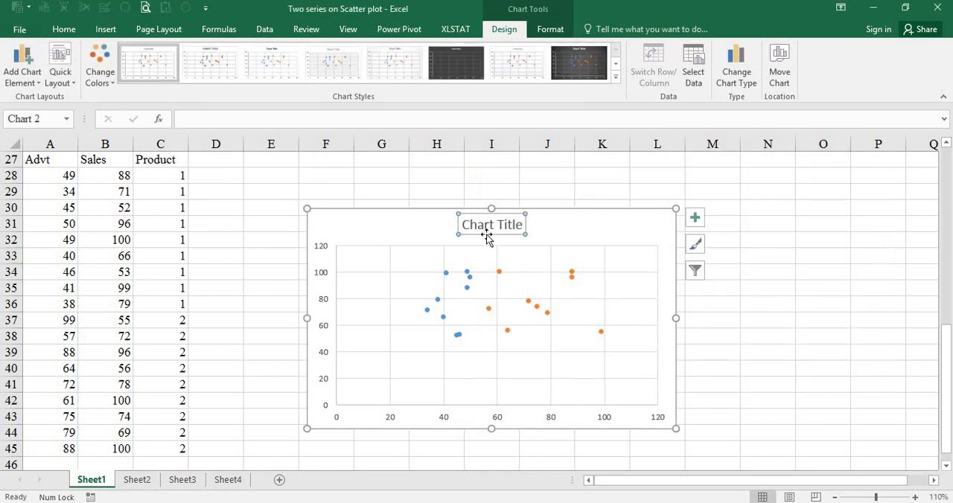
key("Delete")
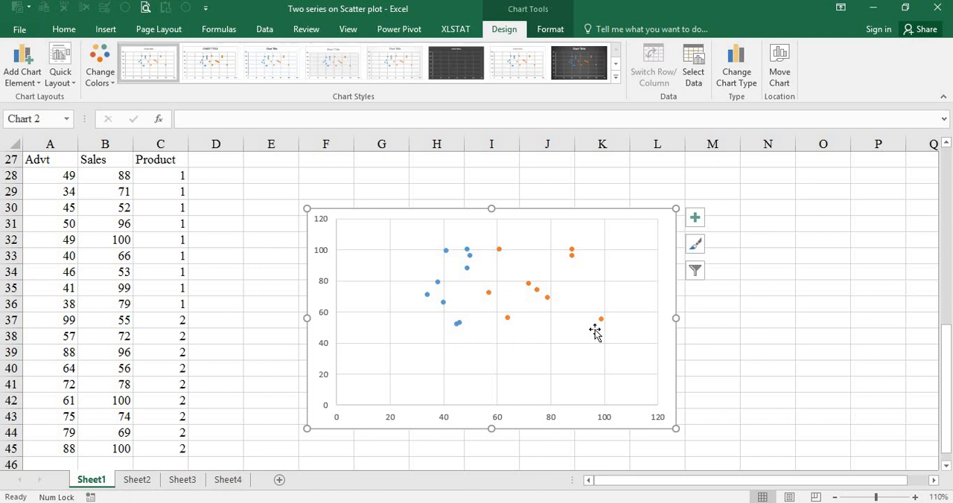
Add a linear trendline to the product 1 series and display its equation on the chart
left_click(438, 283)
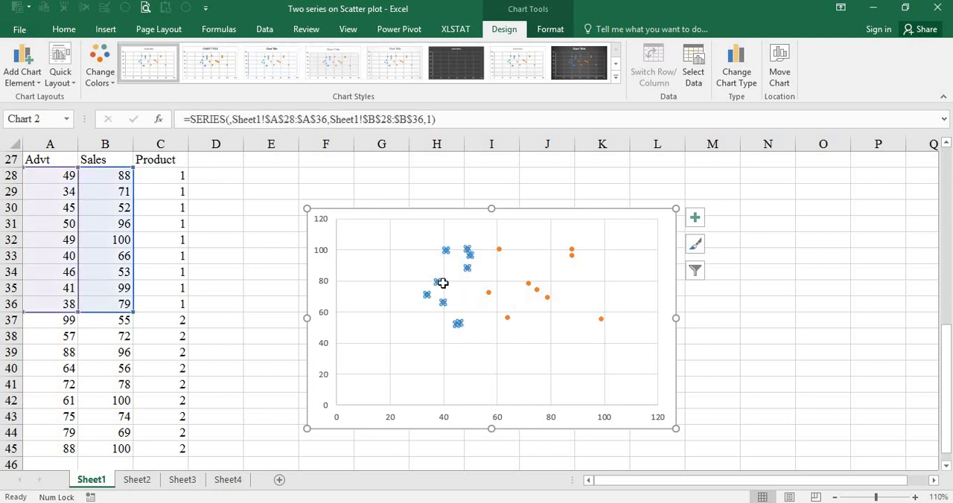
left_click(697, 219)
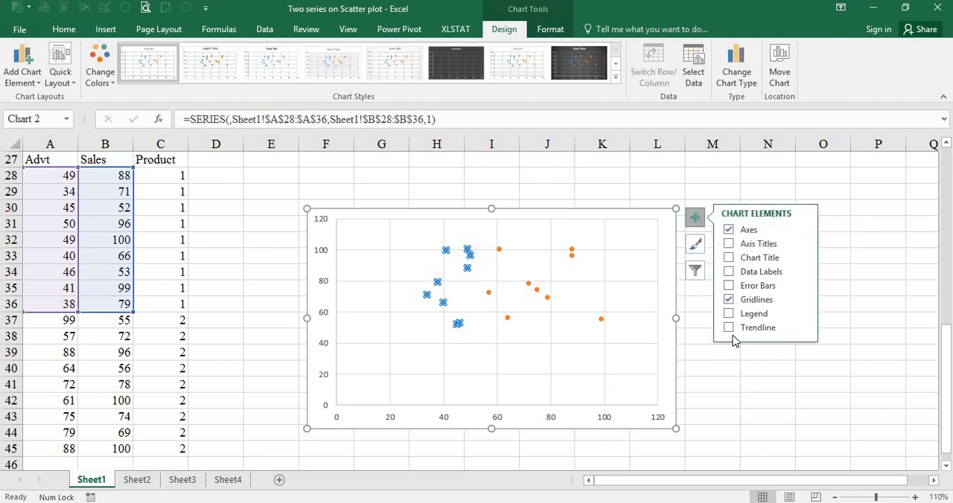
left_click(729, 329)
left_click(805, 332)
left_click(866, 391)
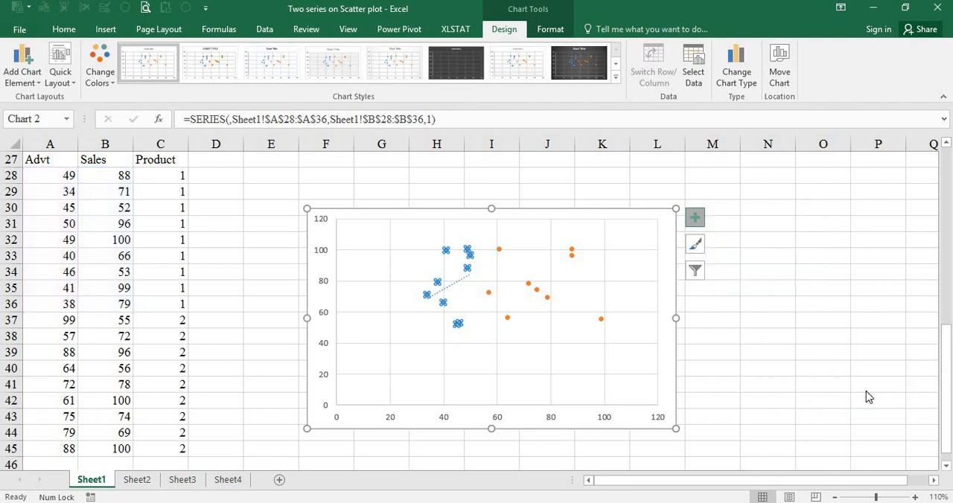
scroll(849, 421, "down", 3)
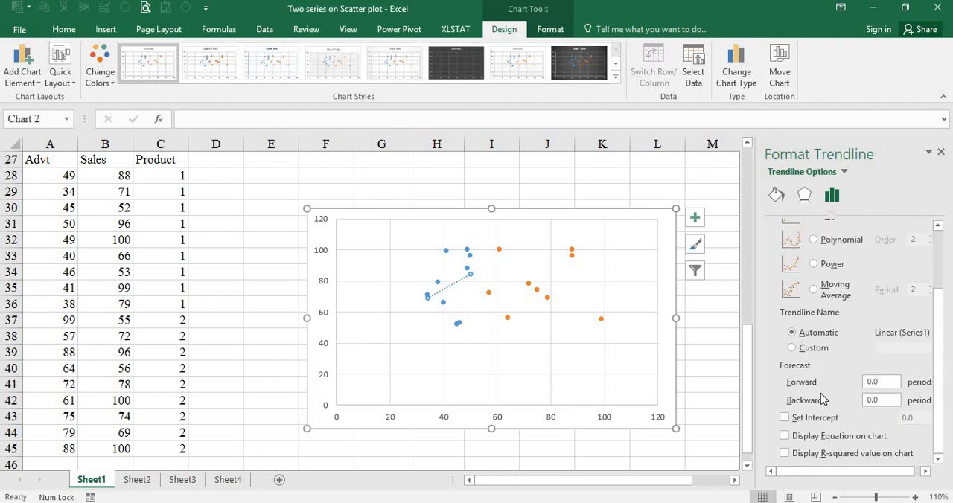
left_click(808, 437)
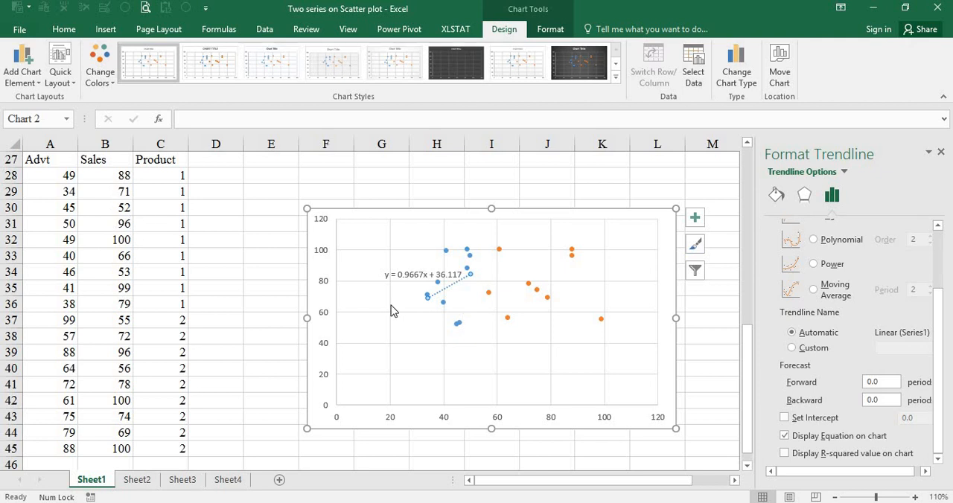
Add a linear trendline to the product 2 series and display its equation on the chart
left_click(458, 325)
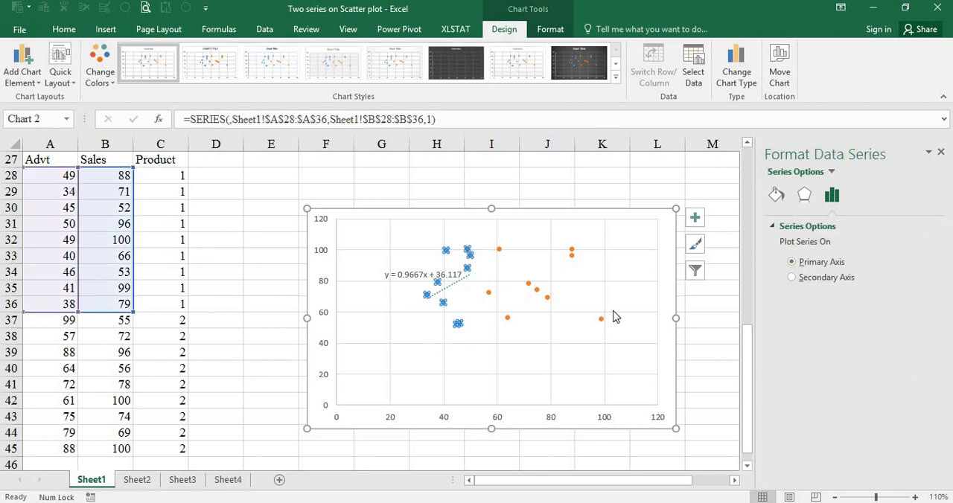
left_click(546, 299)
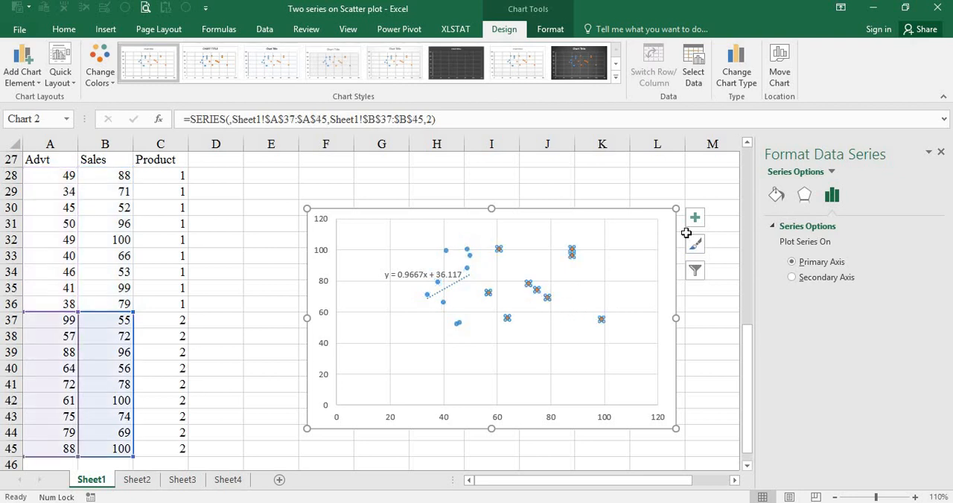
left_click(695, 217)
left_click(741, 330)
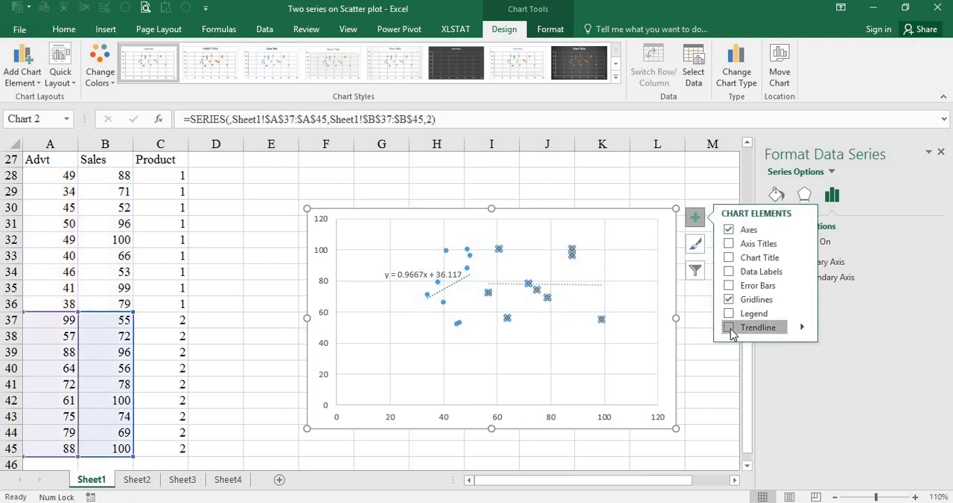
left_click(801, 327)
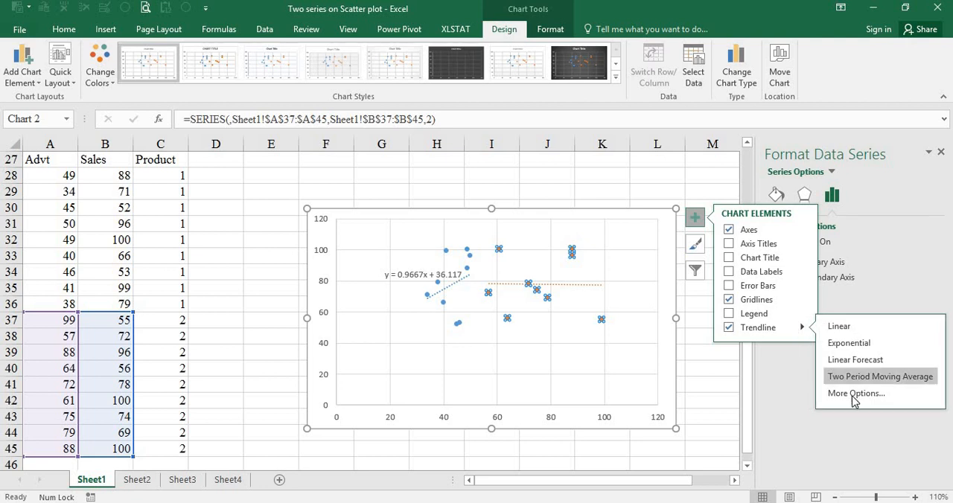
left_click(854, 395)
scroll(849, 417, "down", 3)
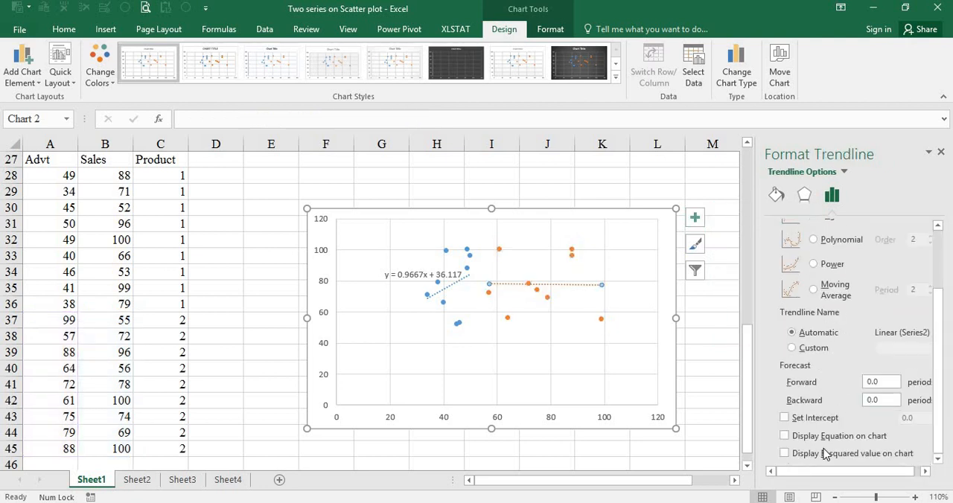
left_click(785, 435)
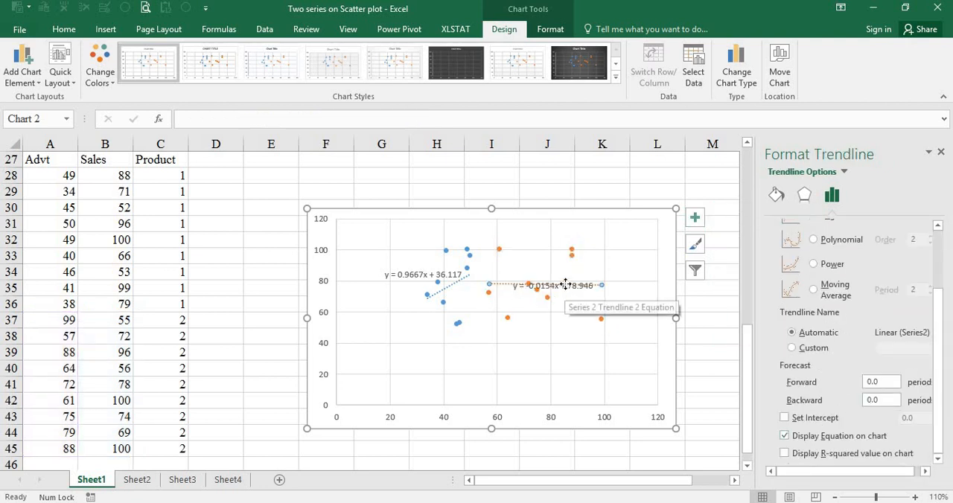
Move both trendline equations above their data points, and close the trendline formatting options
left_click_drag(564, 285, 567, 237)
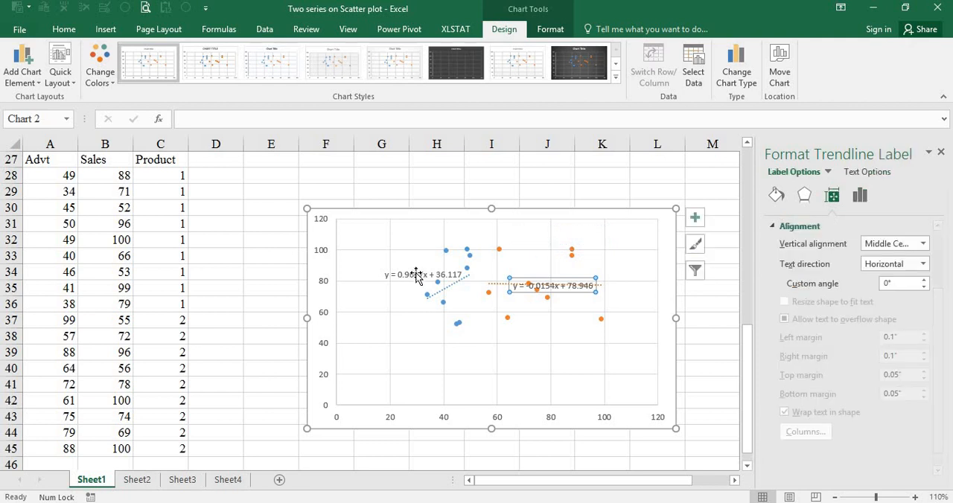
left_click_drag(412, 260, 381, 240)
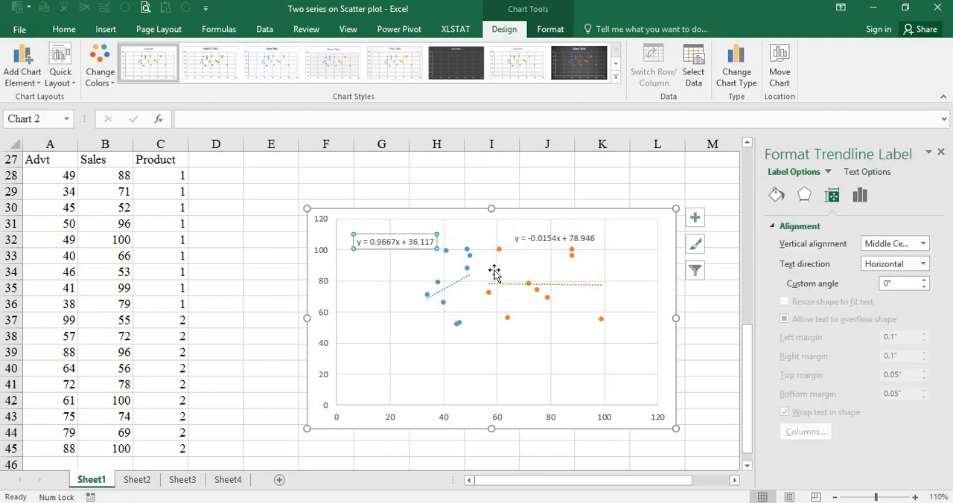
left_click(709, 322)
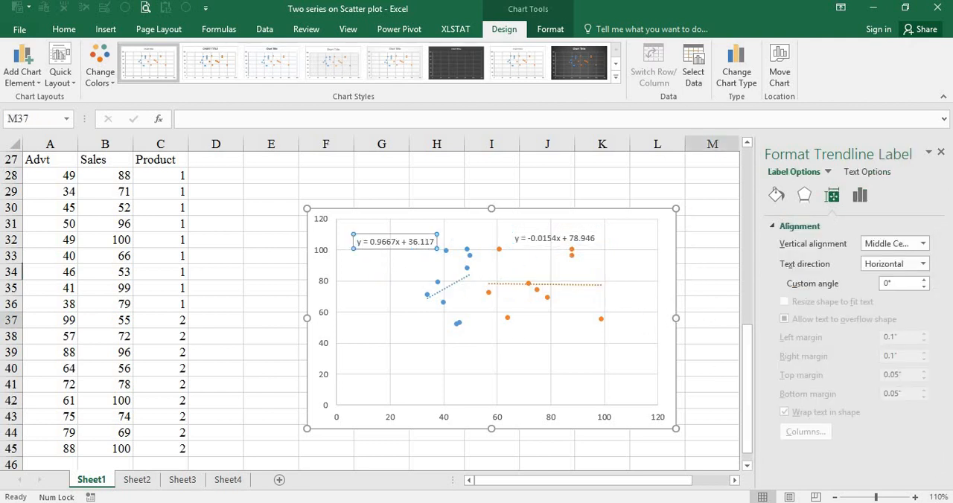
left_click(940, 152)
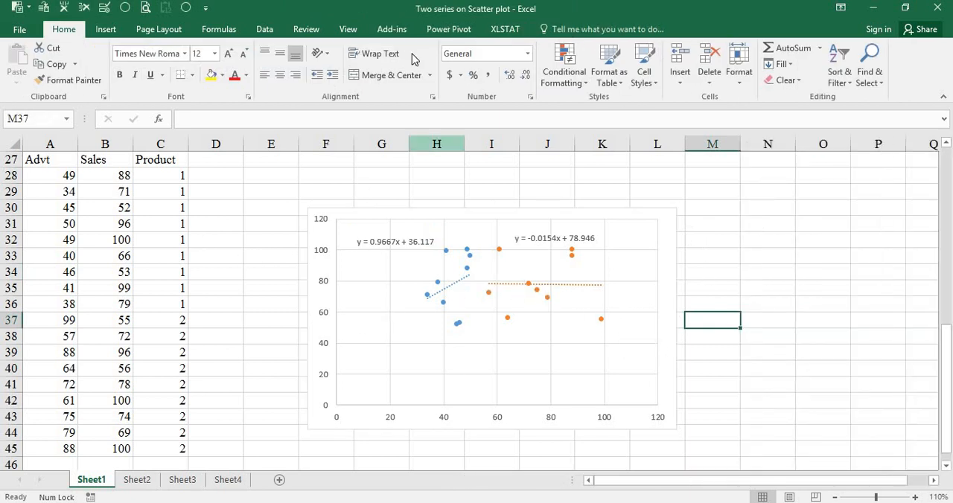
Delete the existing single-series scatter chart beside the Hours and Marks data
left_click(368, 271)
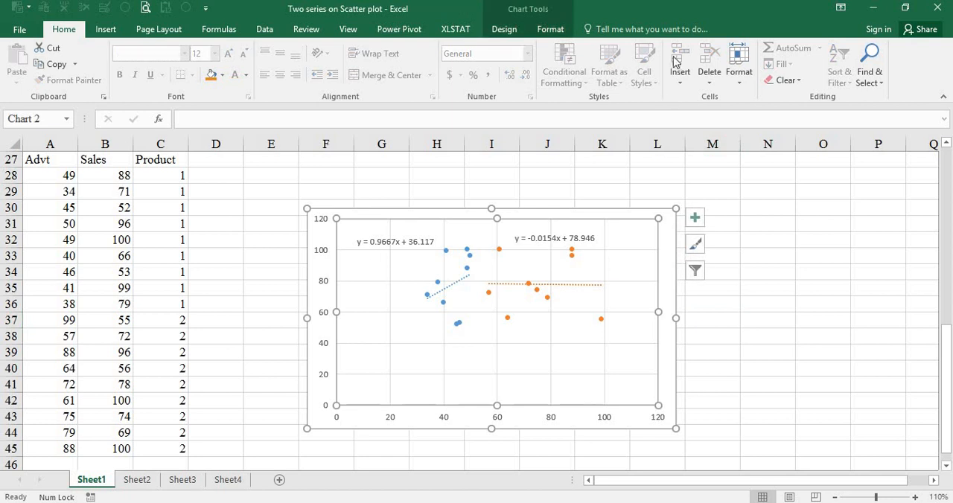
left_click(514, 31)
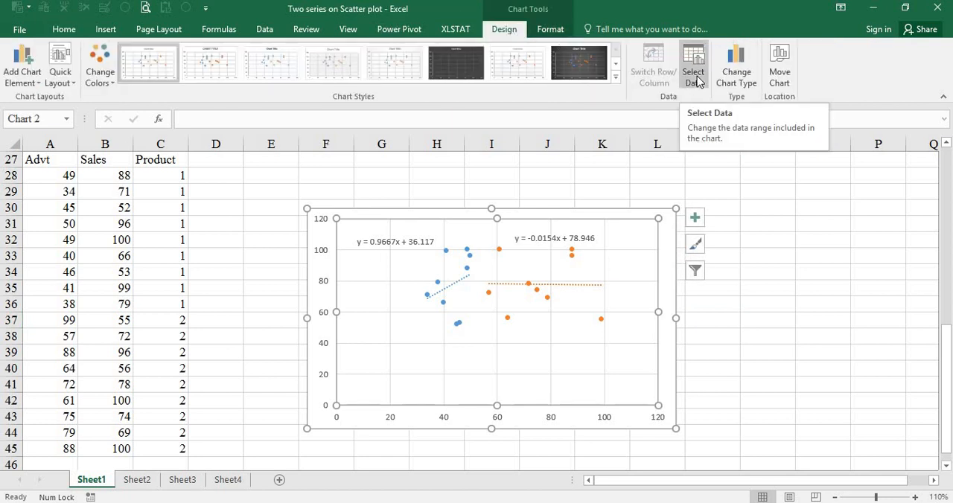
left_click(210, 227)
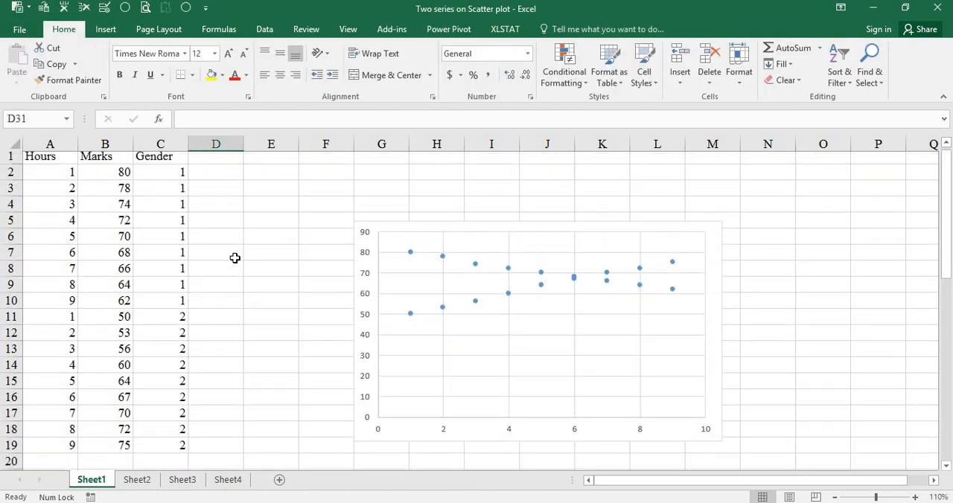
left_click(715, 267)
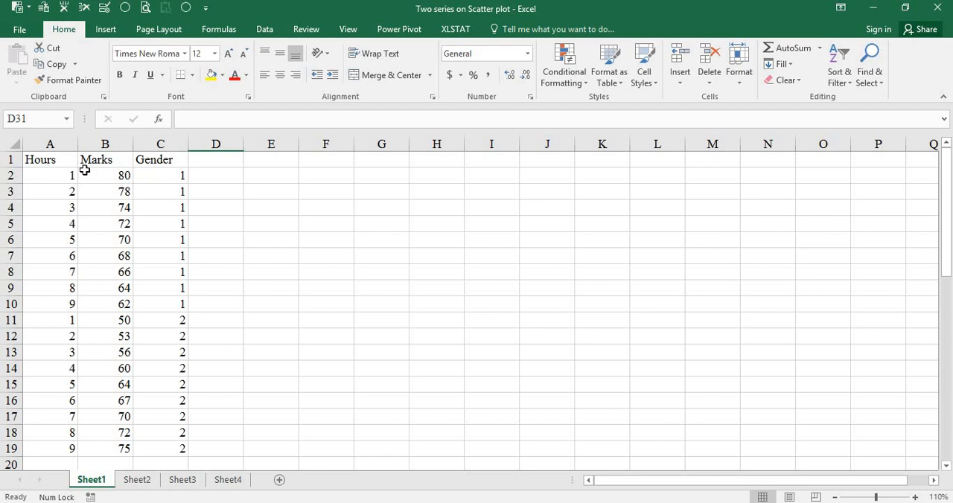
Examine the Hours and Marks ranges for gender 1 (rows 2 to 10) and gender 2 (rows 11 to 19)
left_click_drag(51, 171, 97, 304)
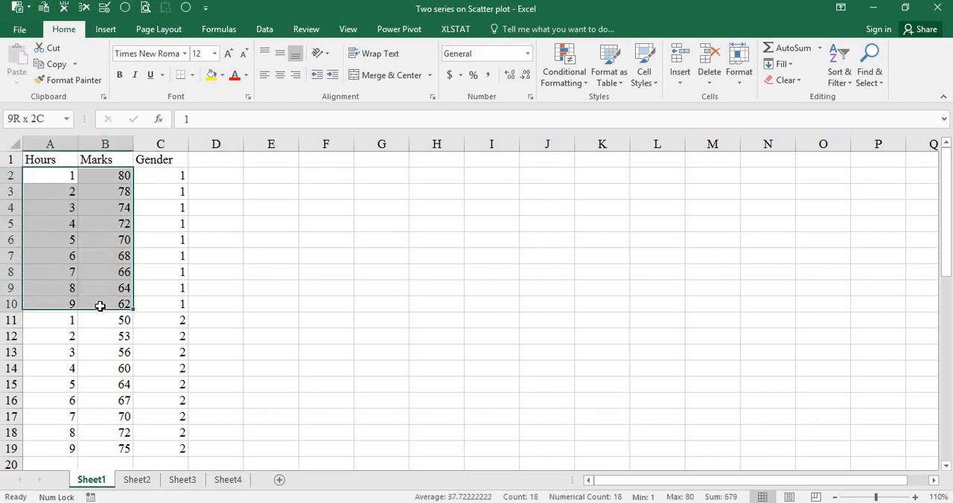
left_click_drag(168, 175, 182, 322)
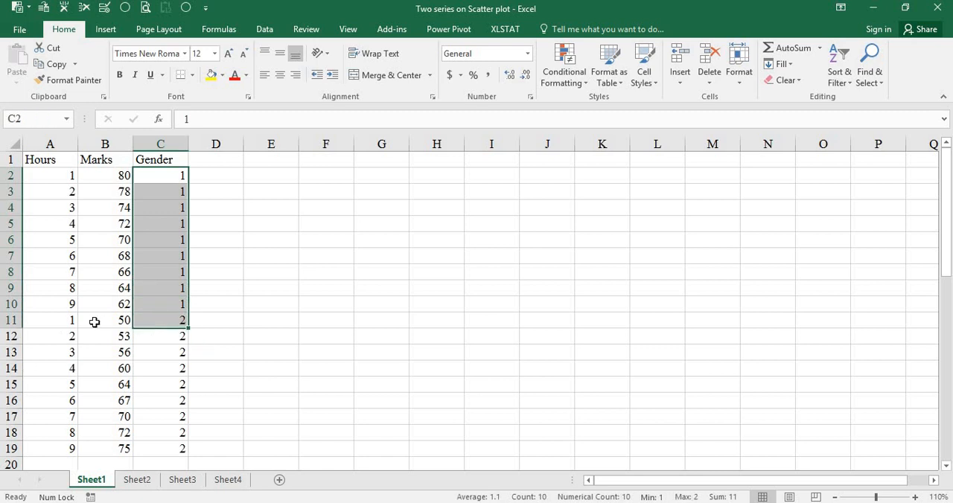
left_click_drag(67, 326, 95, 427)
left_click(160, 272)
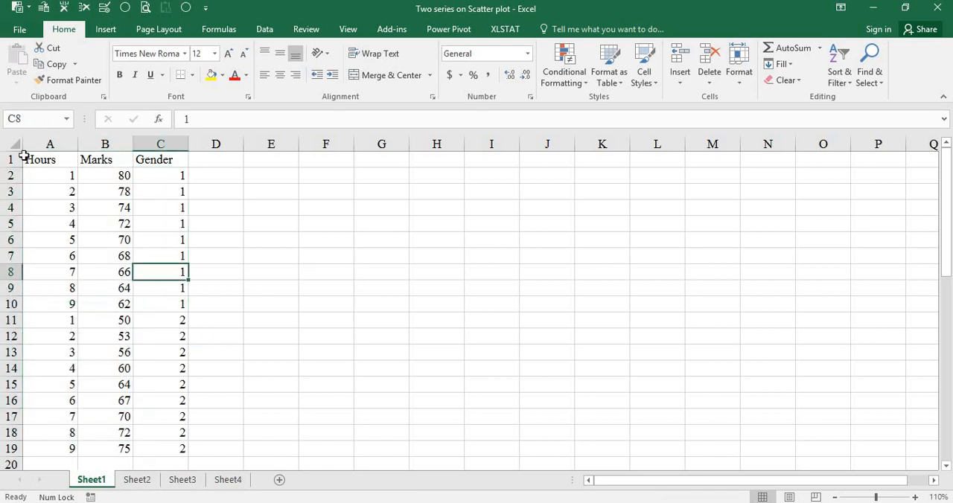
left_click_drag(48, 170, 64, 449)
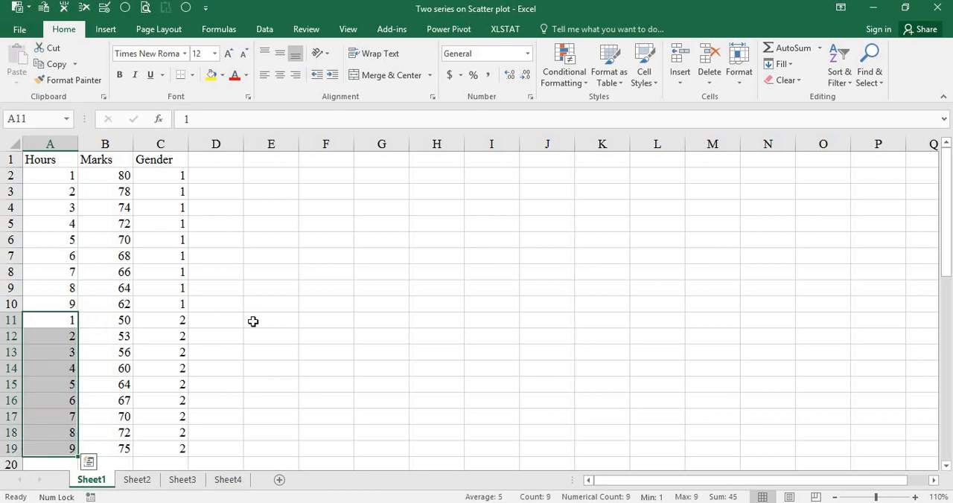
Compare the Advt ranges of products 1 and 2 with their scatter chart, and with the Hours and Marks ranges of both genders
scroll(80, 322, "down", 7)
scroll(80, 321, "down", 1)
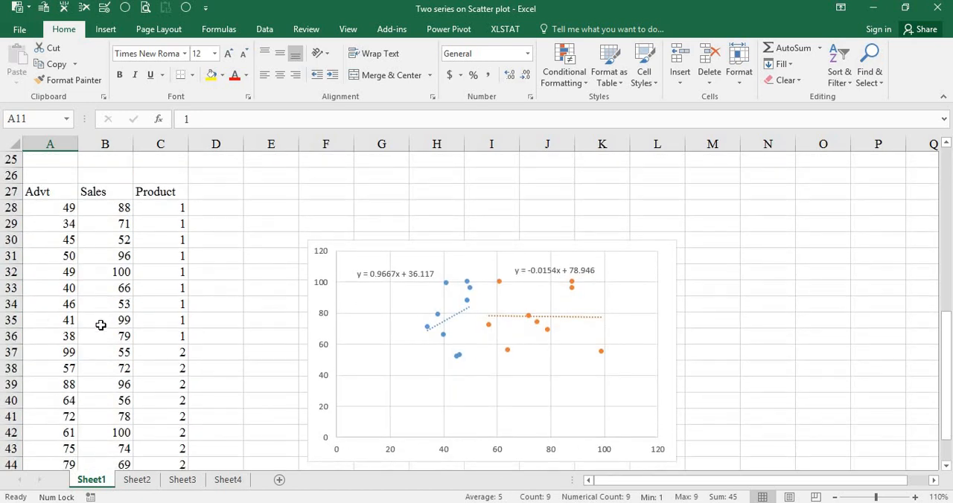
scroll(232, 366, "down", 1)
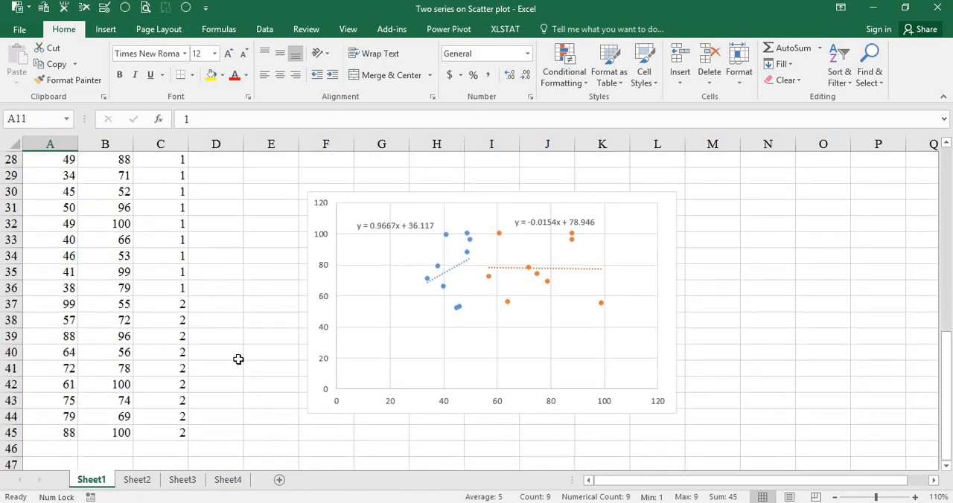
scroll(238, 360, "up", 1)
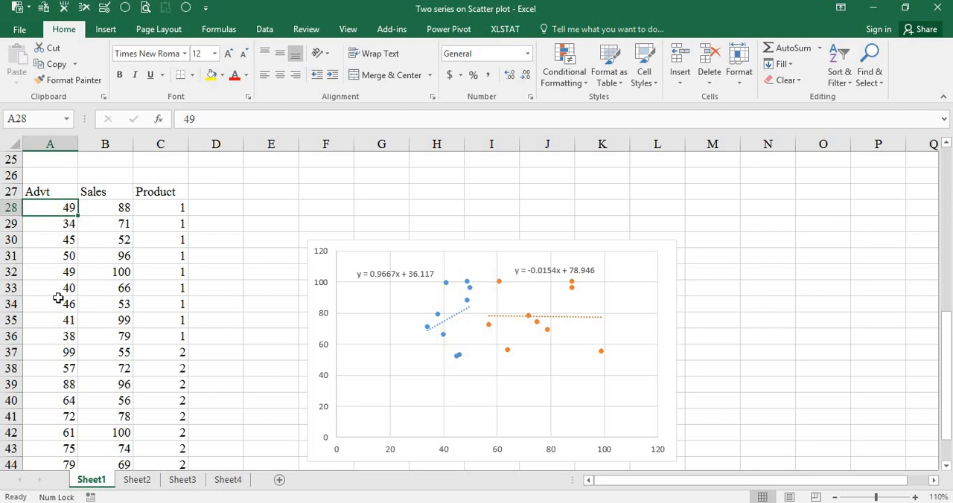
left_click_drag(50, 208, 64, 336)
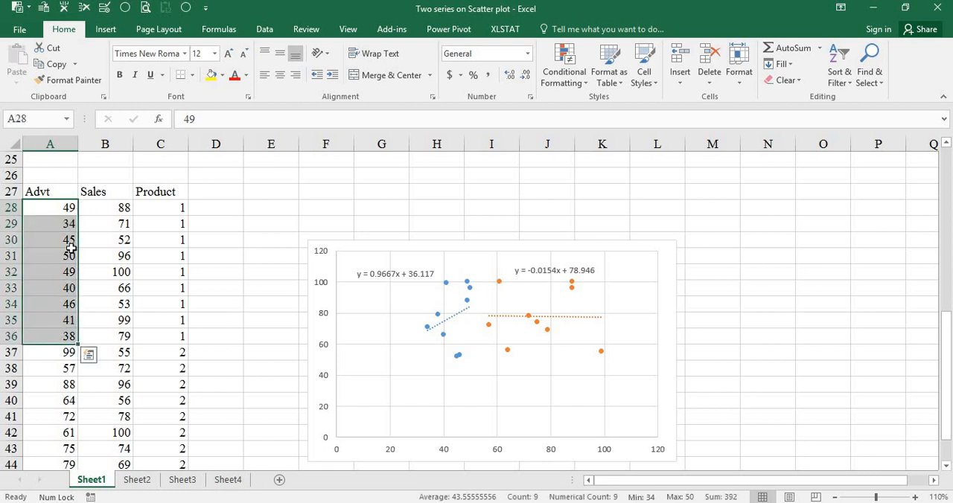
scroll(63, 266, "down", 2)
left_click_drag(60, 259, 64, 385)
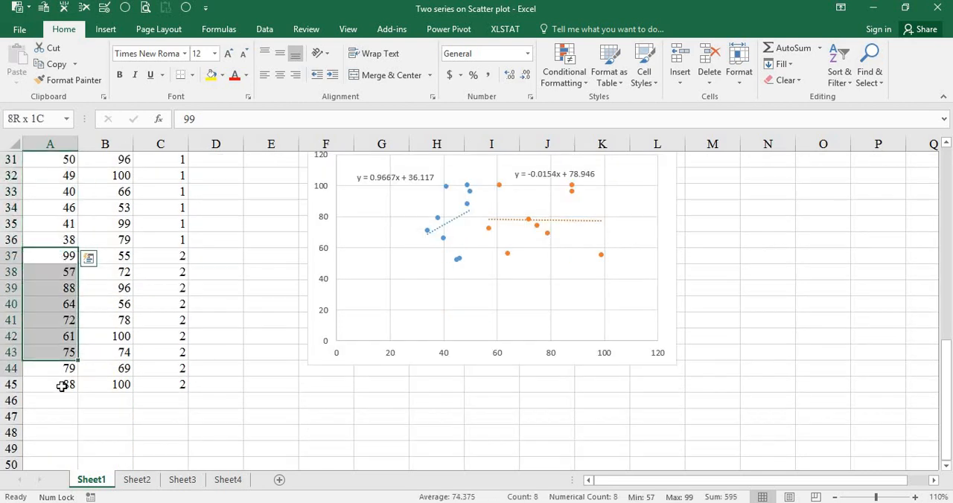
scroll(428, 358, "up", 1)
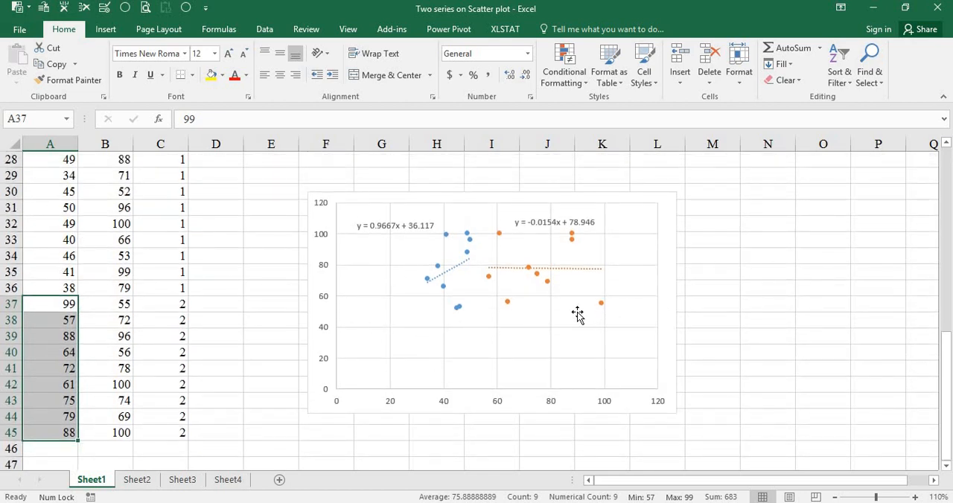
scroll(36, 240, "up", 9)
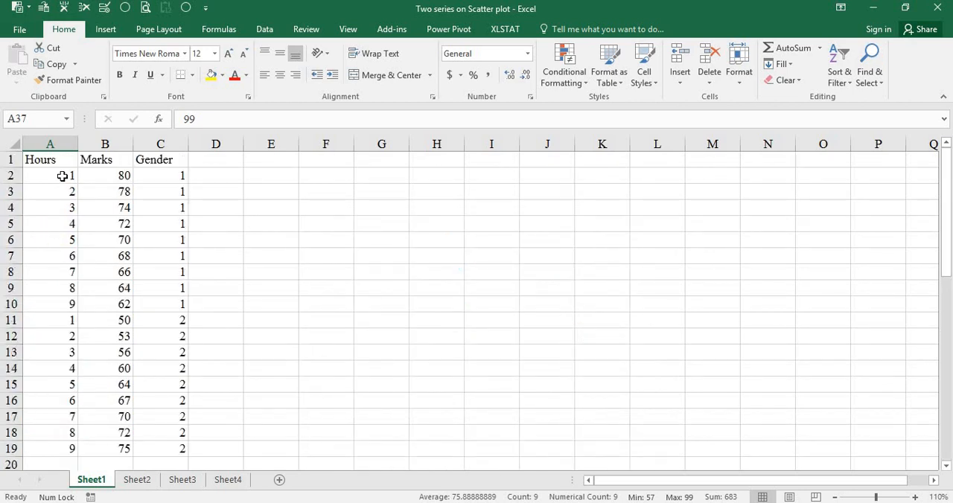
left_click_drag(63, 176, 119, 298)
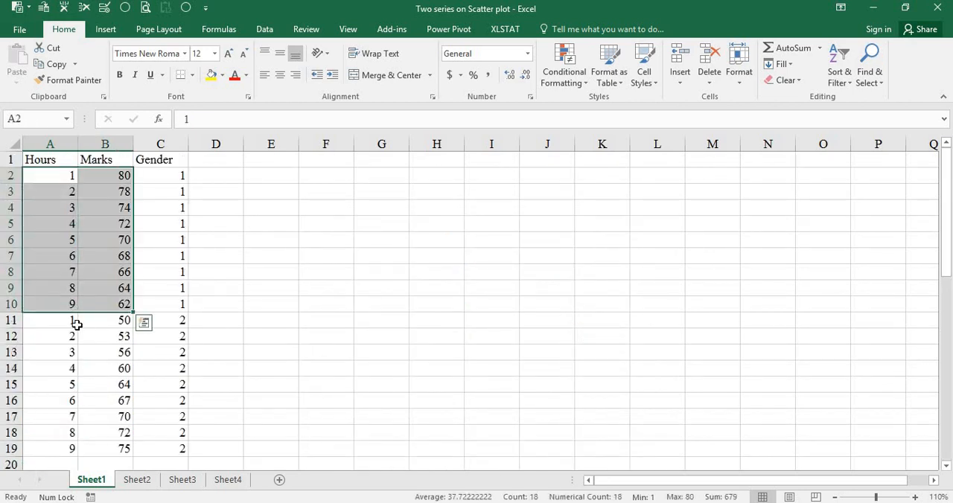
left_click_drag(66, 320, 101, 452)
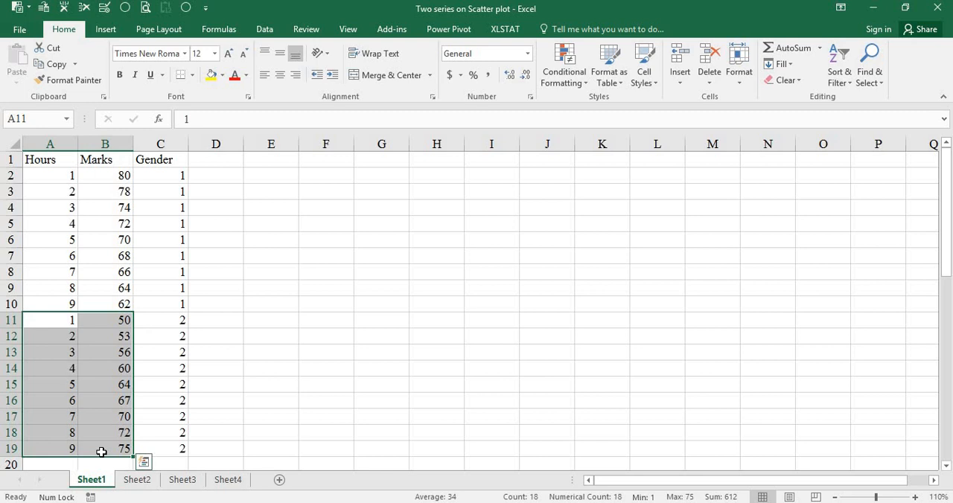
left_click(394, 232)
Try a single-series scatter chart of Hours and Marks from A1:B19, and delete it
left_click_drag(53, 162, 115, 451)
left_click(105, 29)
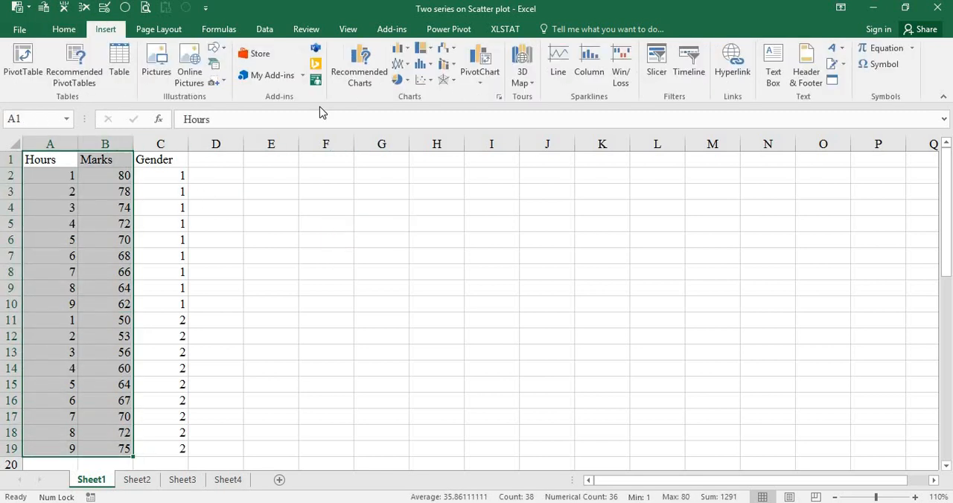
left_click(423, 80)
left_click(431, 123)
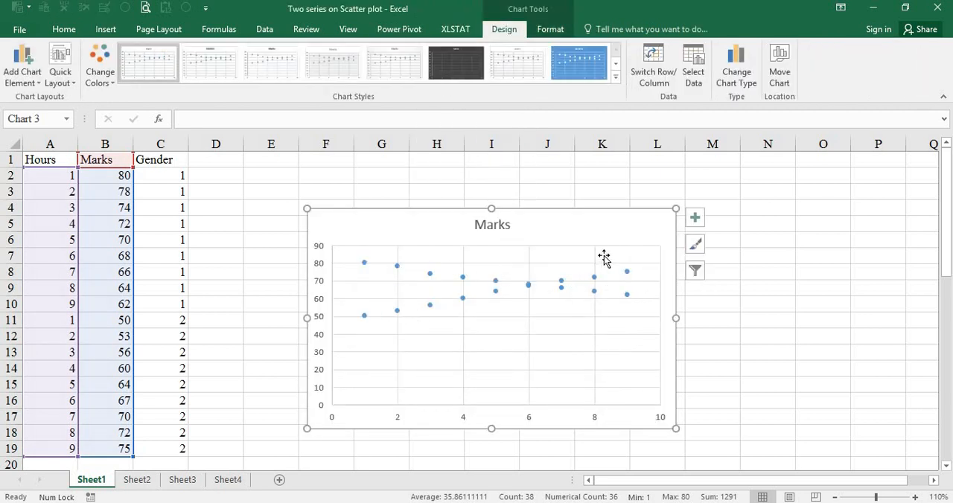
left_click(463, 298)
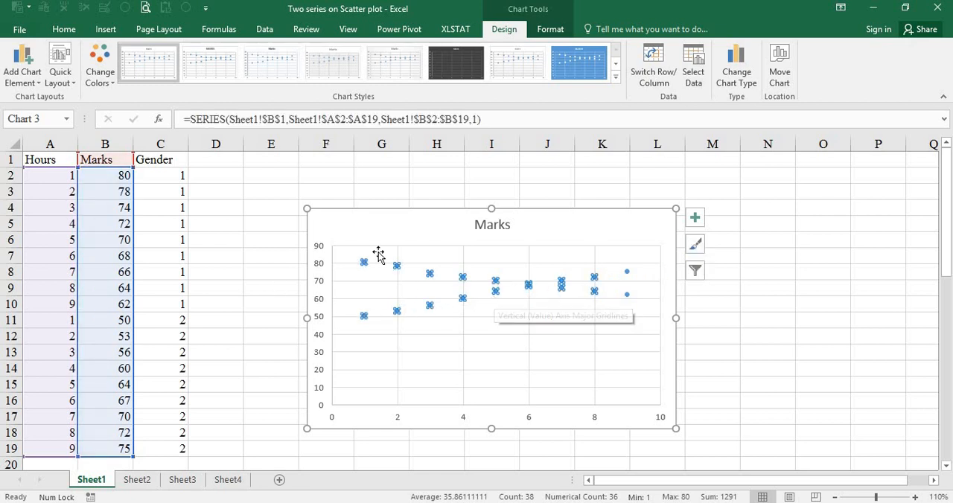
left_click(554, 234)
key("Delete")
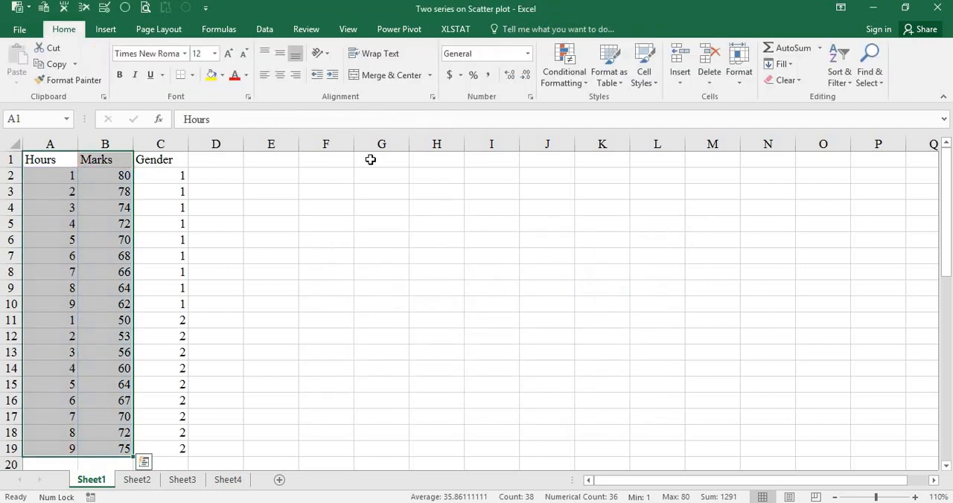
Insert an empty scatter chart beside the Hours and Marks data, starting from blank cell E5
left_click(261, 224)
left_click(105, 29)
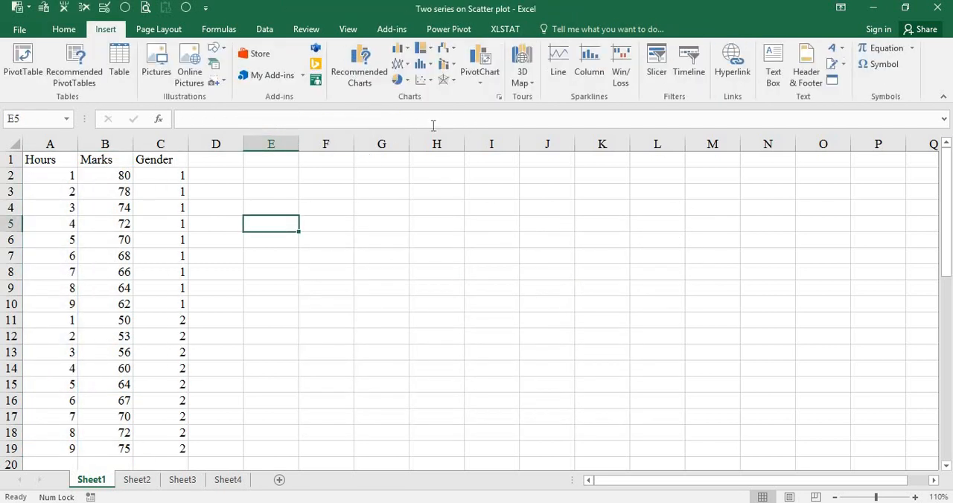
left_click(422, 82)
left_click(447, 136)
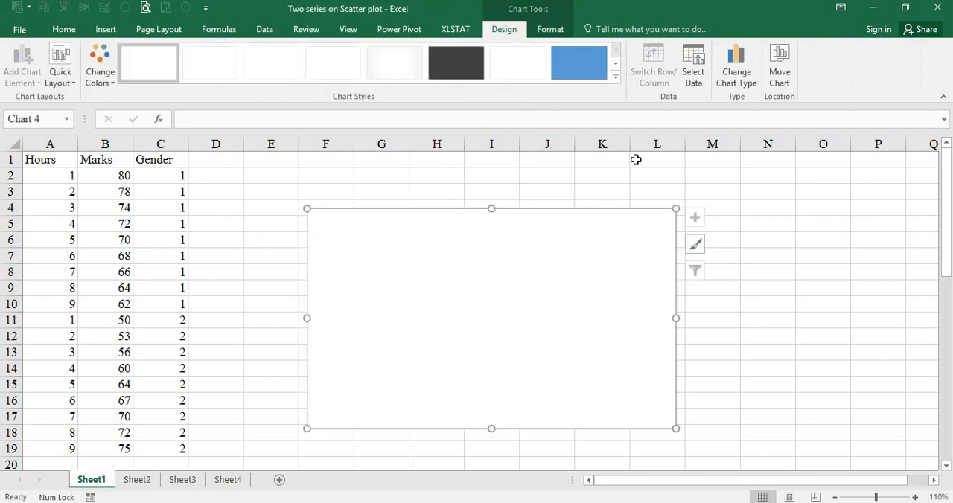
Add a gender 1 series to the empty scatter chart, with X values A2:A10 and Y values B2:B10
left_click(695, 77)
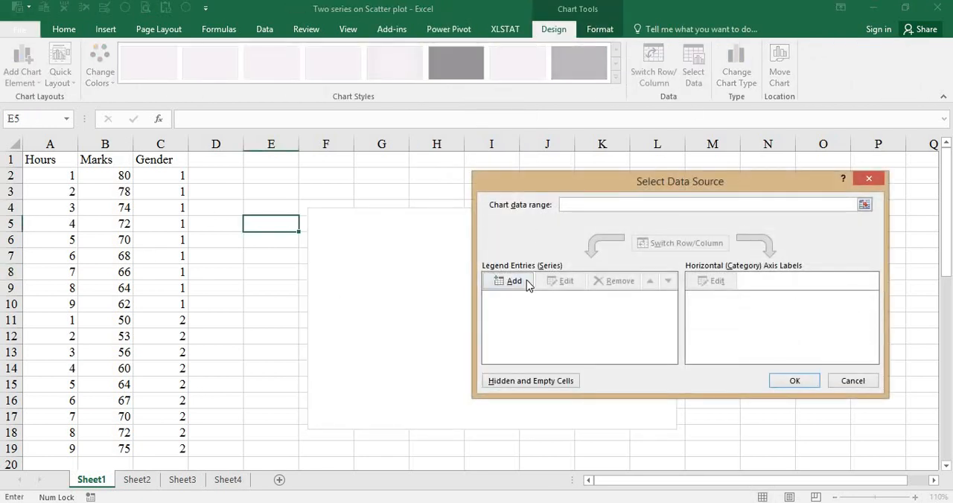
left_click(514, 282)
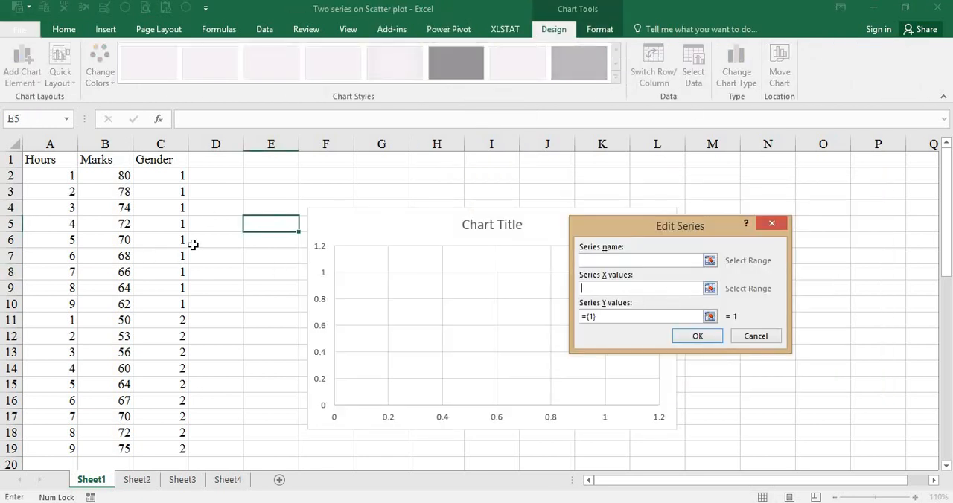
left_click_drag(64, 176, 70, 302)
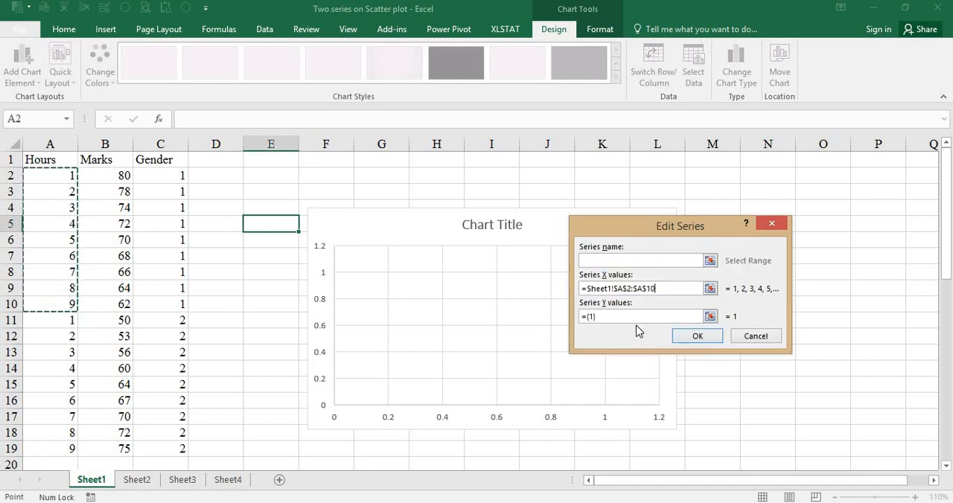
left_click(601, 318)
key("BackSpace")
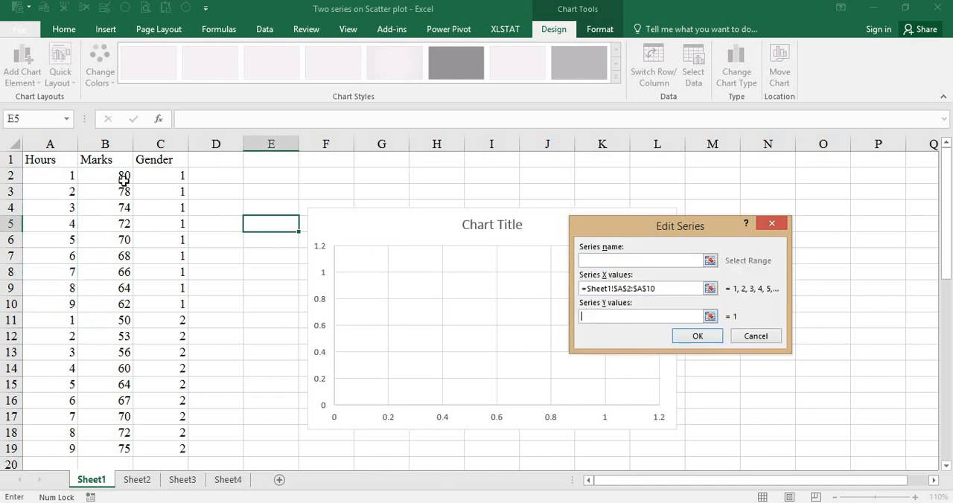
left_click_drag(117, 176, 113, 306)
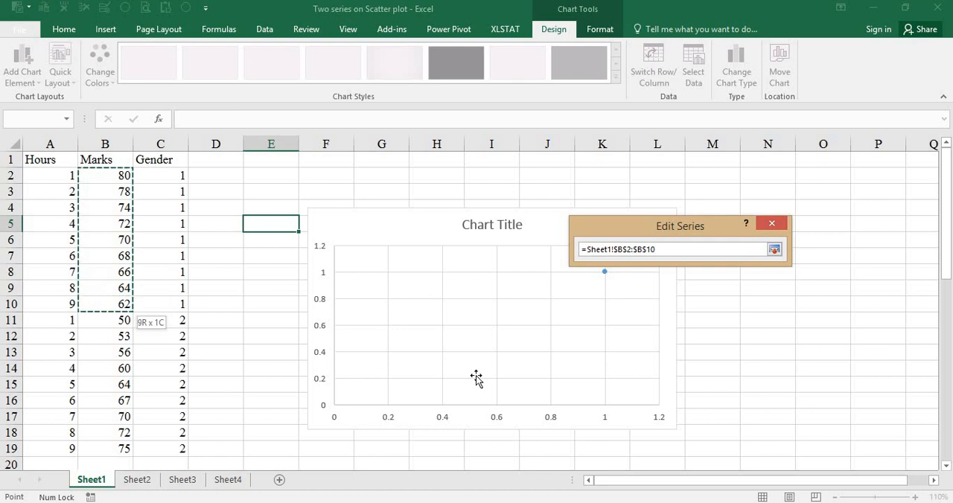
left_click(708, 339)
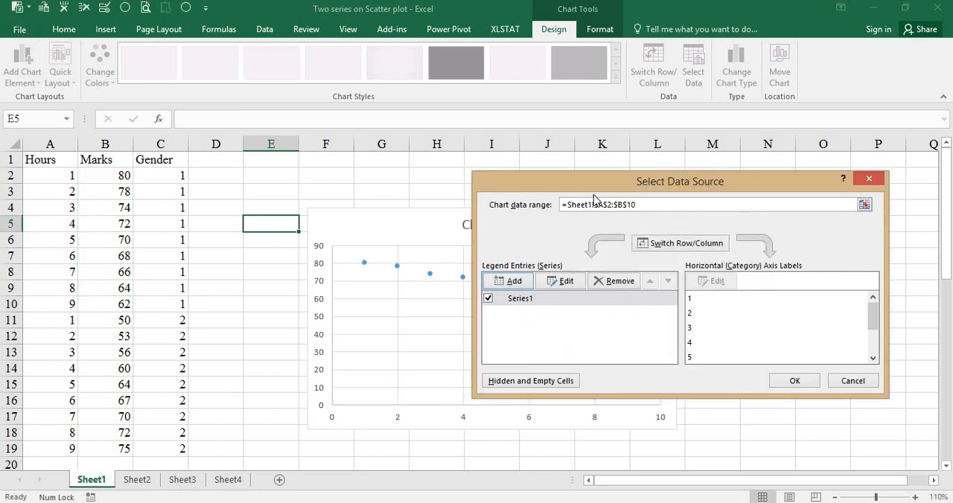
Add a gender 2 series to the chart, with X values A11:A19 and Y values B11:B19, and apply the data source
left_click_drag(593, 192, 623, 153)
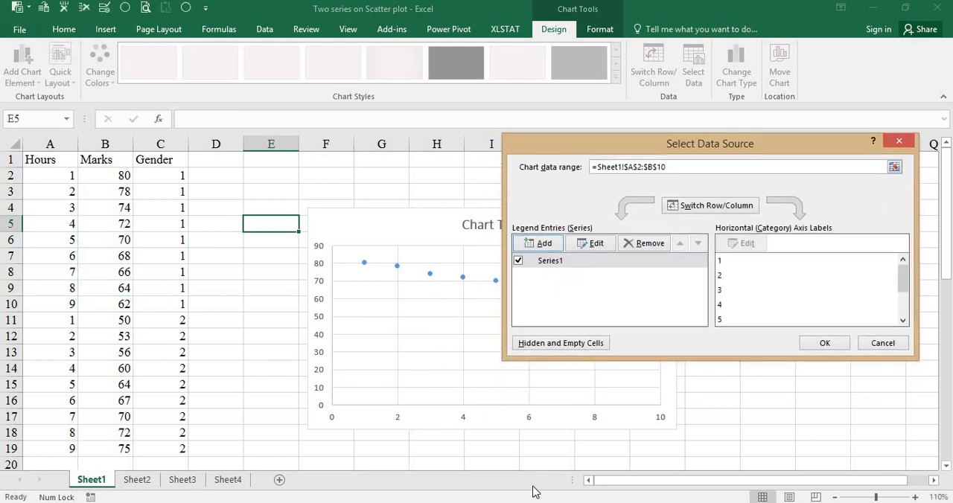
left_click(541, 243)
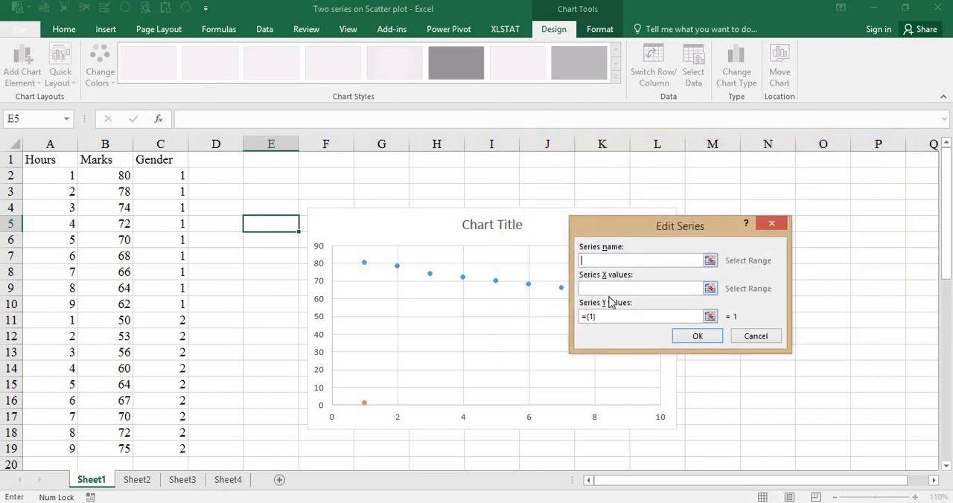
left_click_drag(52, 317, 53, 453)
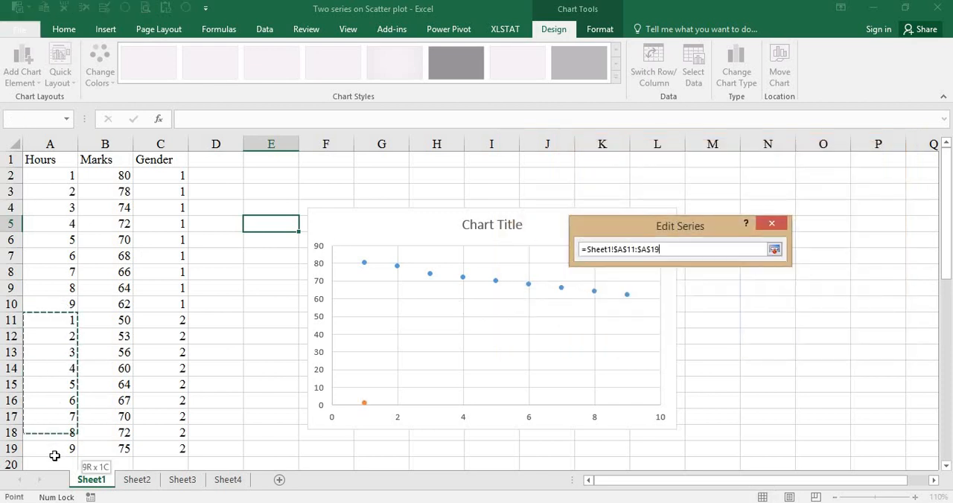
left_click(606, 315)
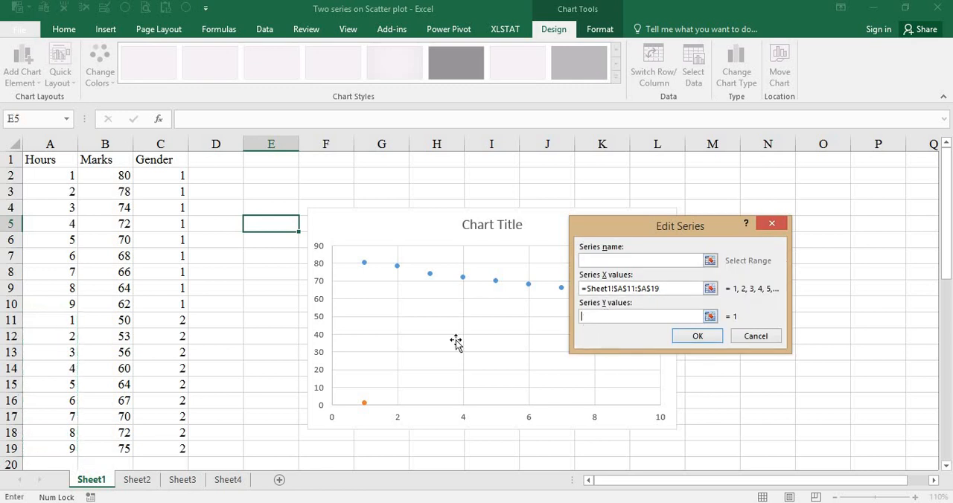
left_click_drag(110, 322, 128, 451)
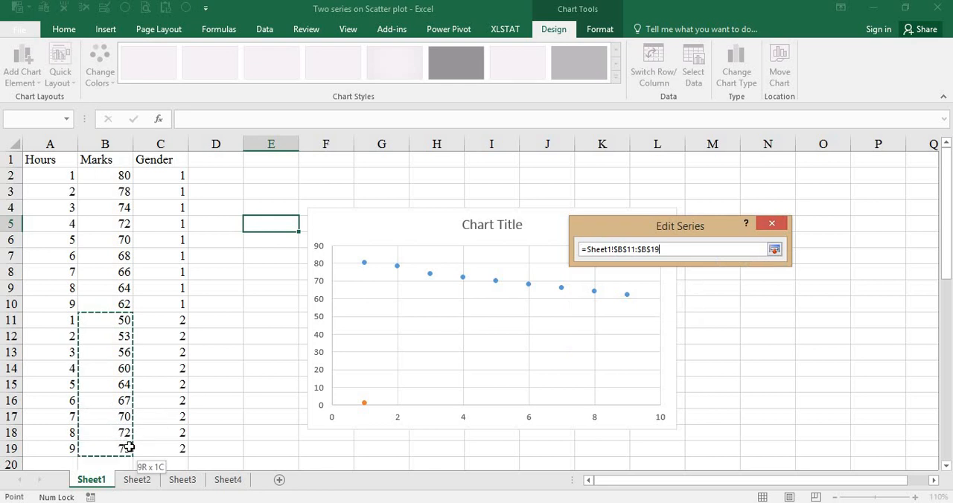
left_click(700, 337)
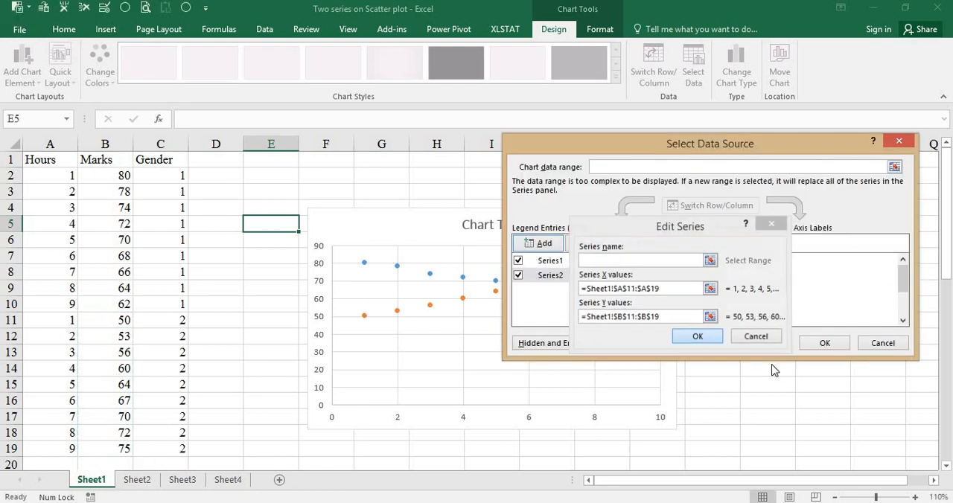
left_click(827, 344)
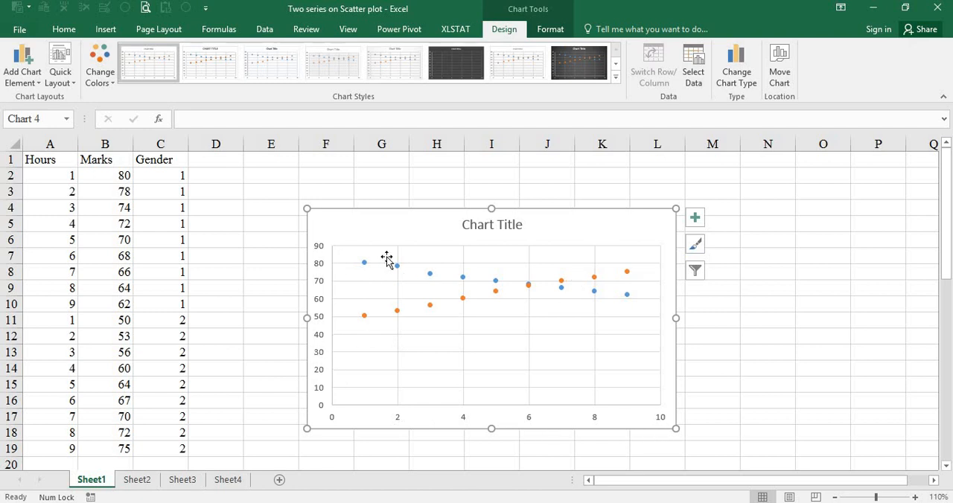
Delete the chart title and connect the gender 1 points with a plain line without arrowheads
left_click(513, 225)
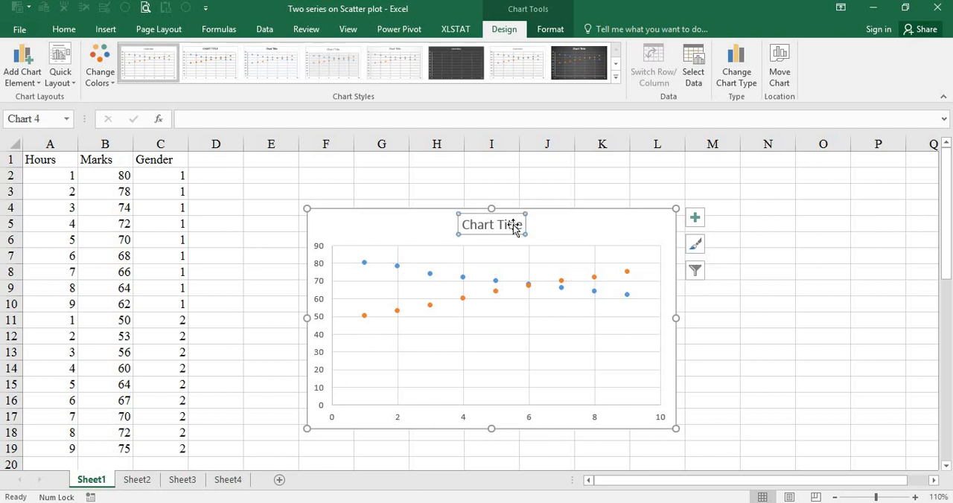
key("Delete")
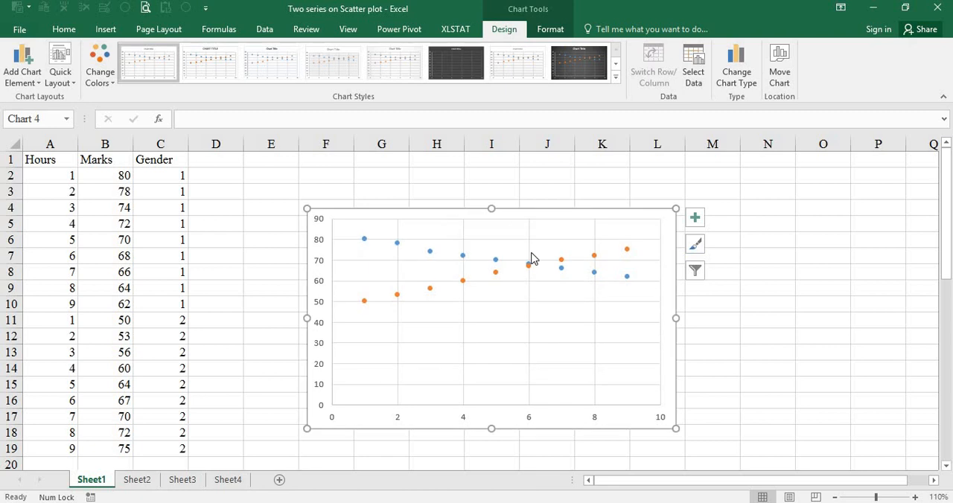
left_click(364, 240)
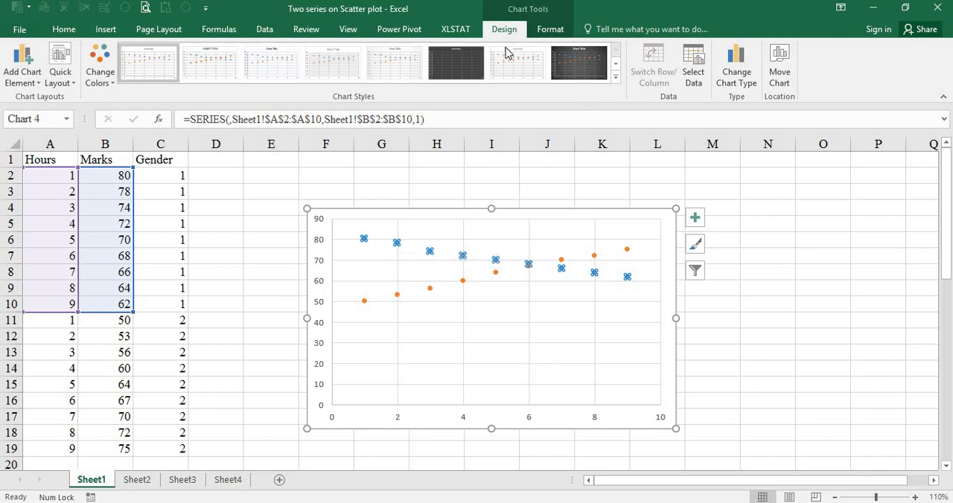
left_click(558, 32)
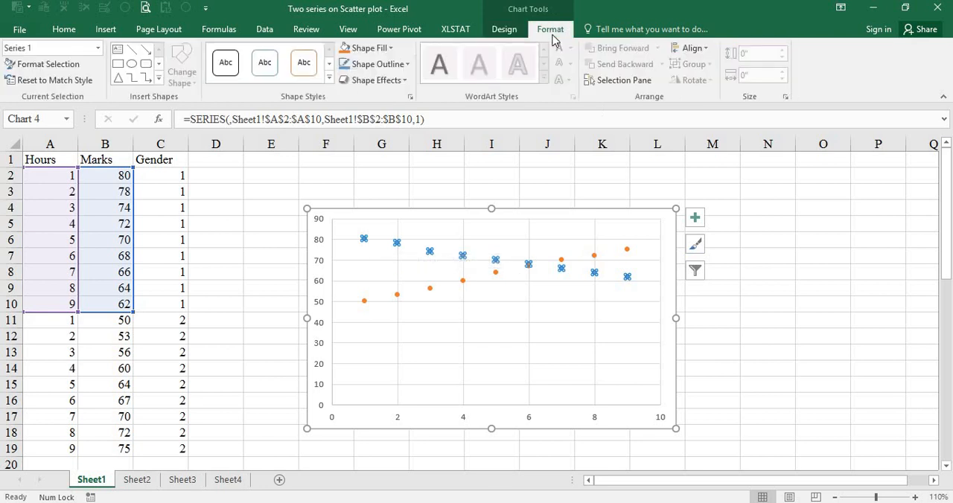
left_click(372, 67)
mouse_move(387, 273)
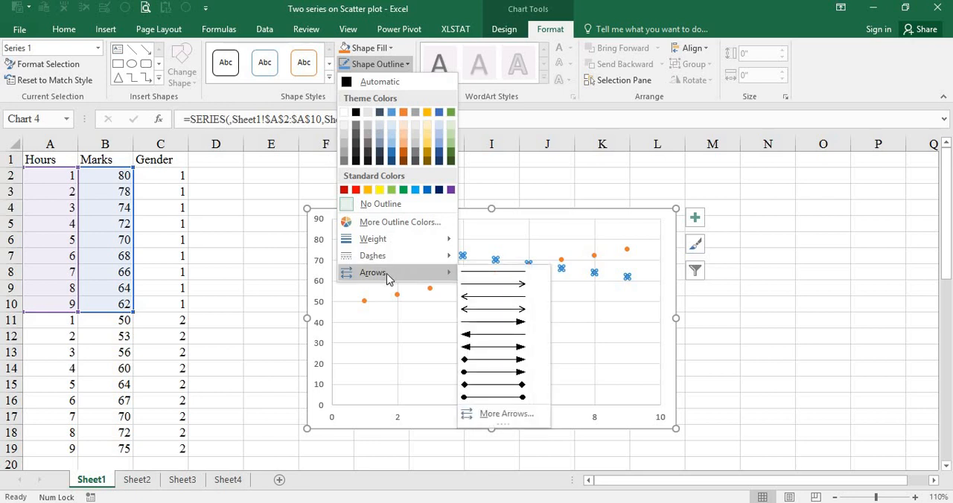
left_click(495, 277)
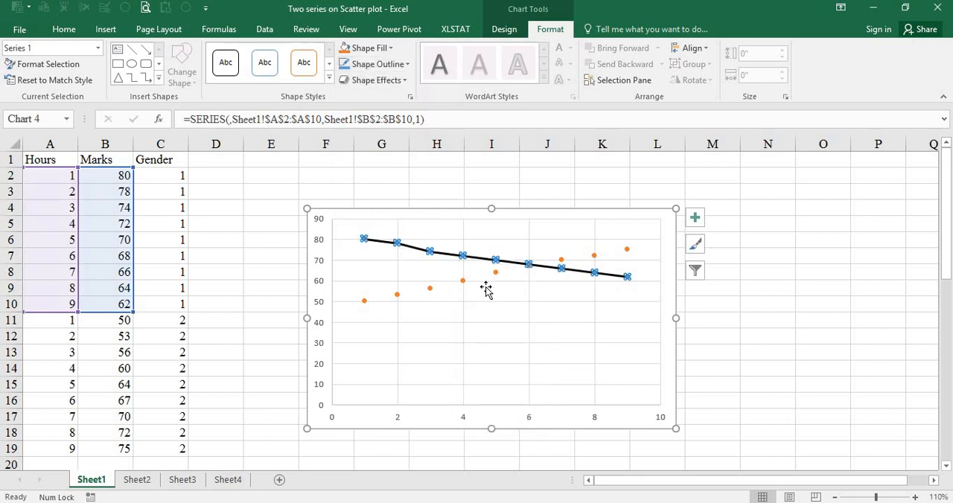
Connect the gender 2 points with a plain line without arrowheads and colour its outline standard red
left_click(365, 302)
left_click(376, 64)
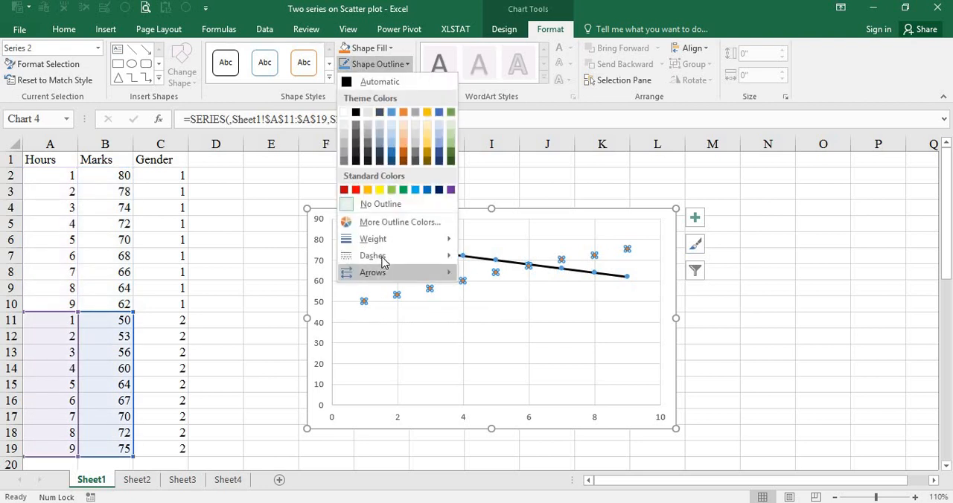
mouse_move(383, 273)
left_click(479, 279)
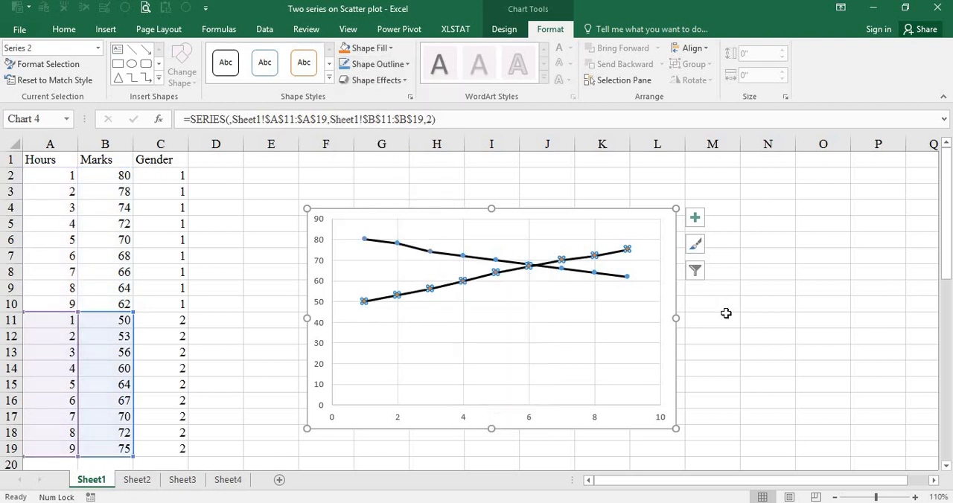
left_click(372, 64)
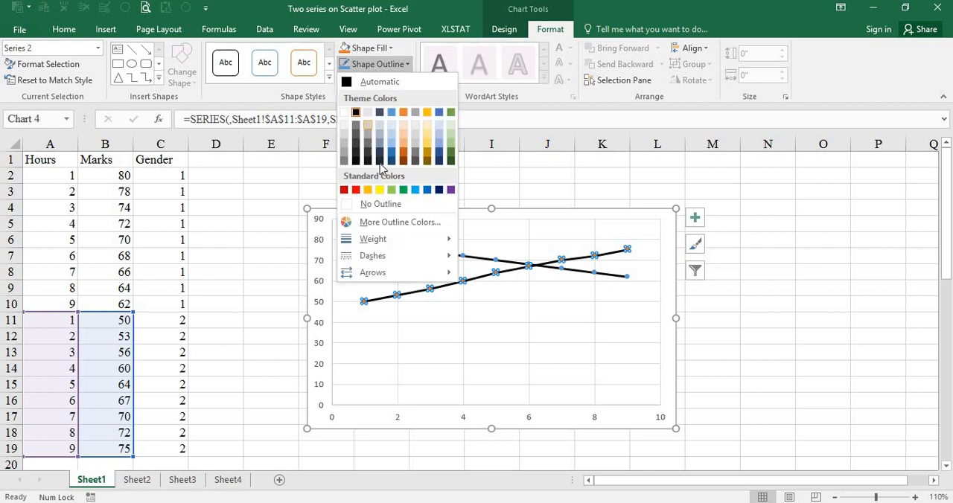
left_click(356, 189)
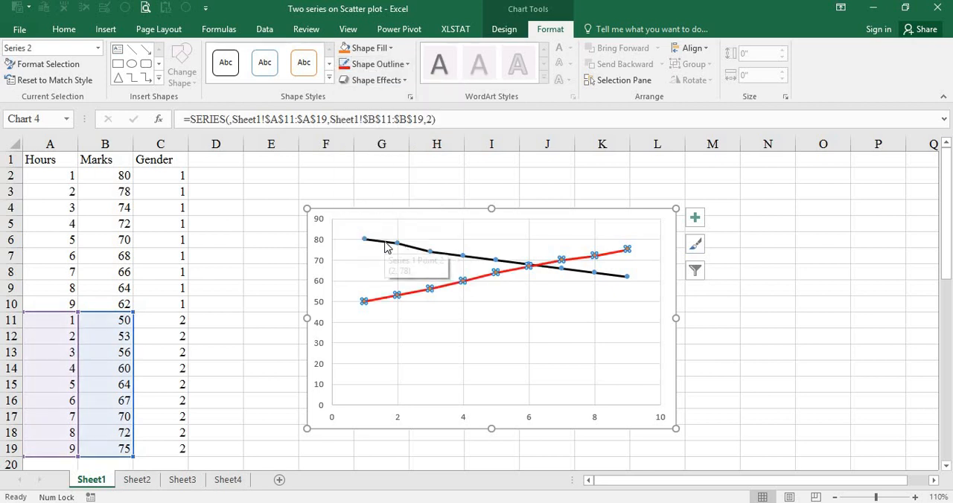
Change the gender 1 line's outline colour to standard blue and deselect the chart
left_click(390, 243)
left_click(374, 65)
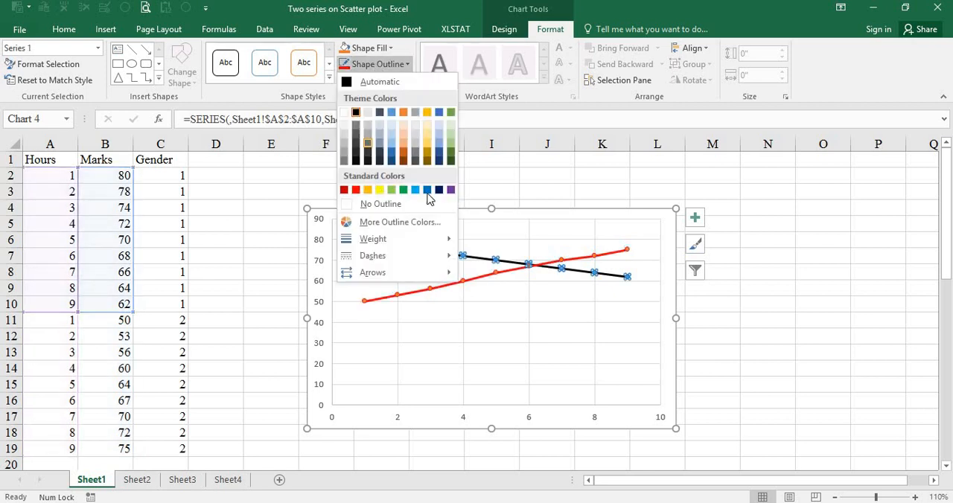
left_click(431, 191)
left_click(805, 320)
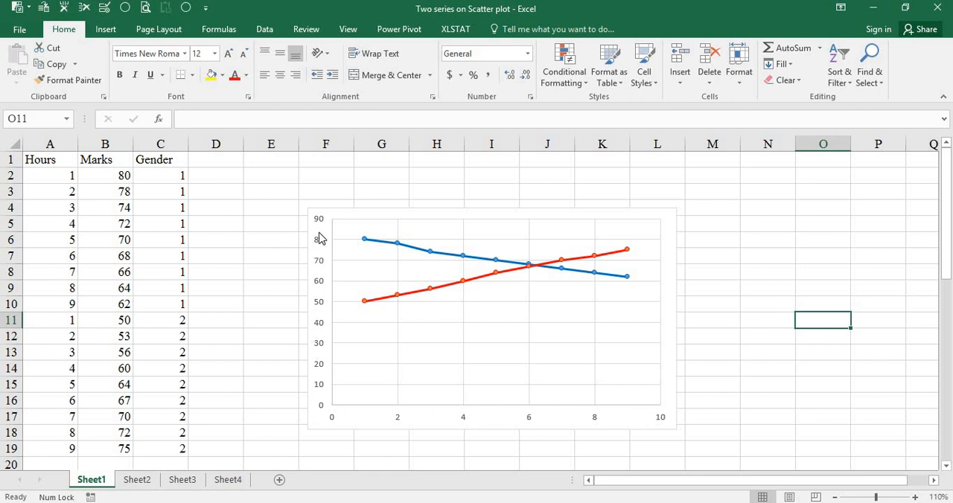
Review the series listed in the data source of the Hours and Marks chart
left_click(62, 160)
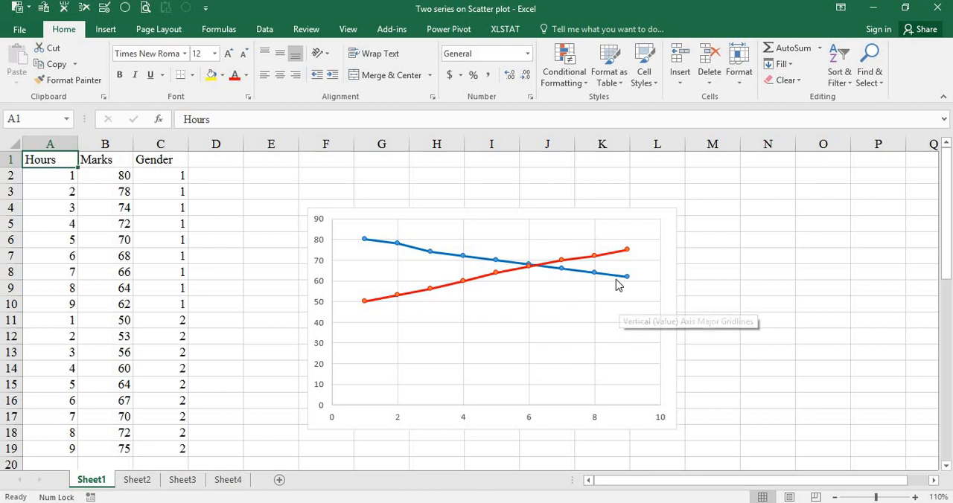
left_click(669, 264)
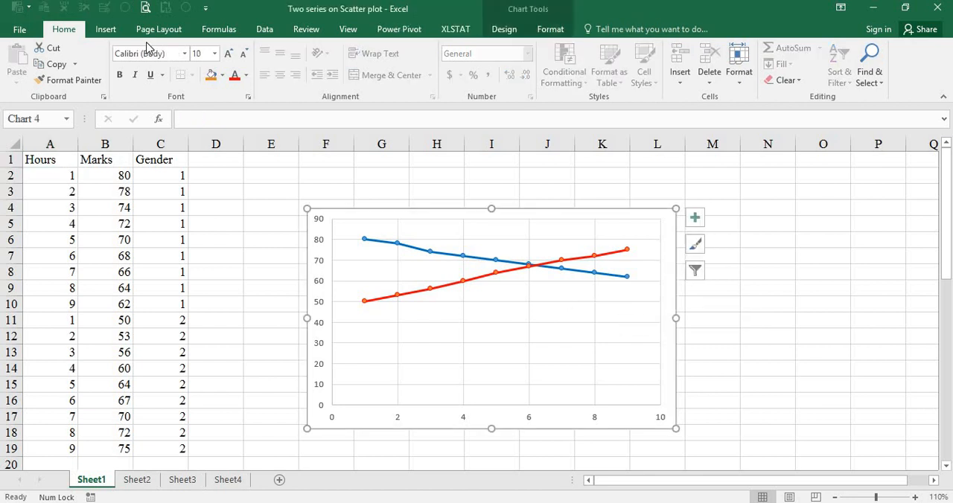
left_click(106, 29)
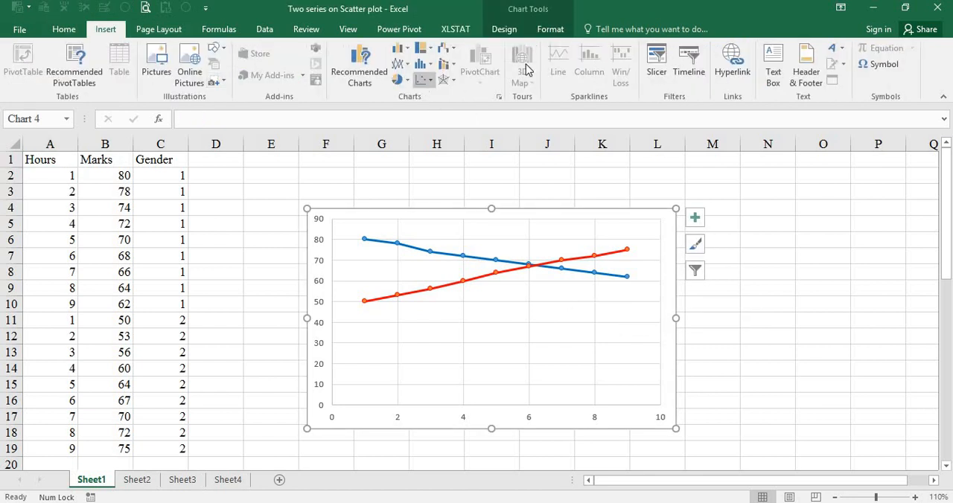
left_click(509, 32)
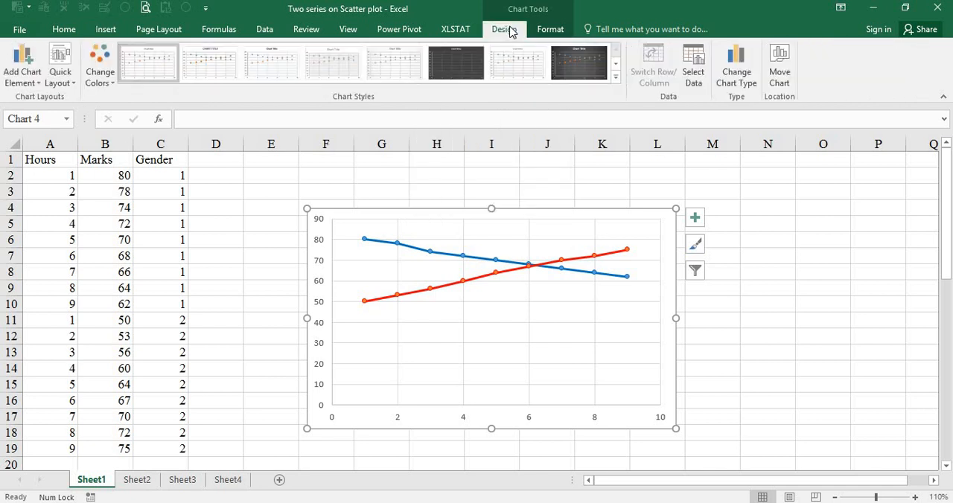
left_click(696, 79)
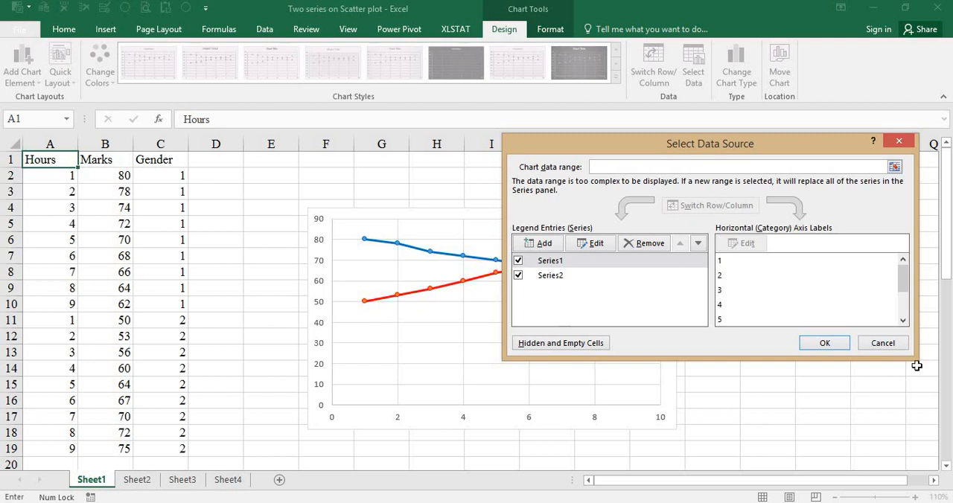
left_click(843, 343)
left_click(807, 320)
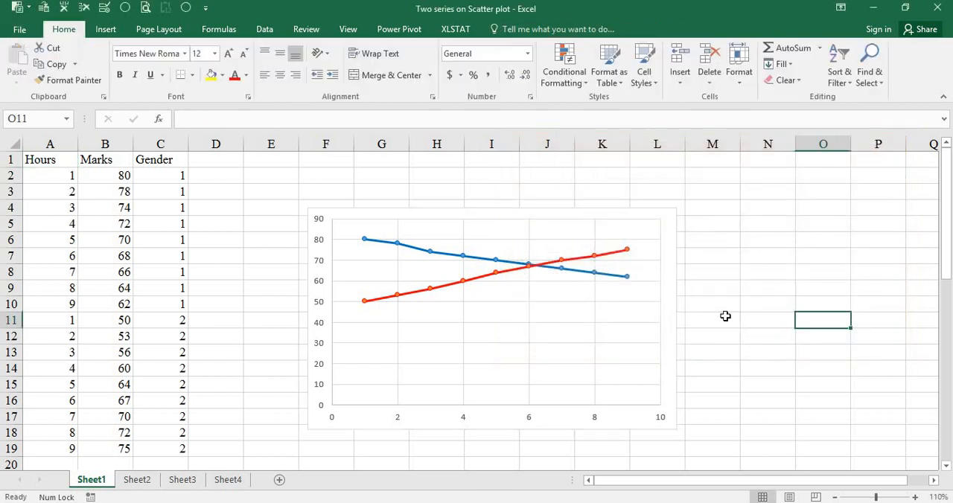